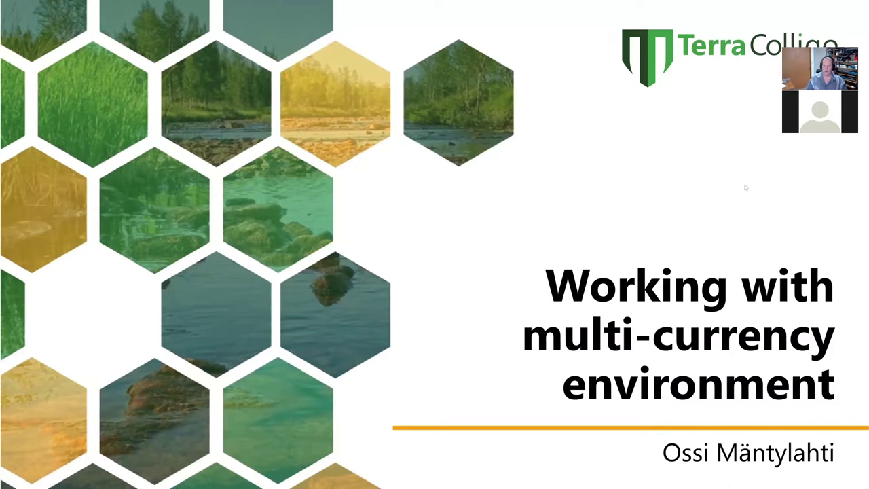
- End the slide show and switch from PowerPoint to the open Odoo sales quotation in the browser
key("Escape")
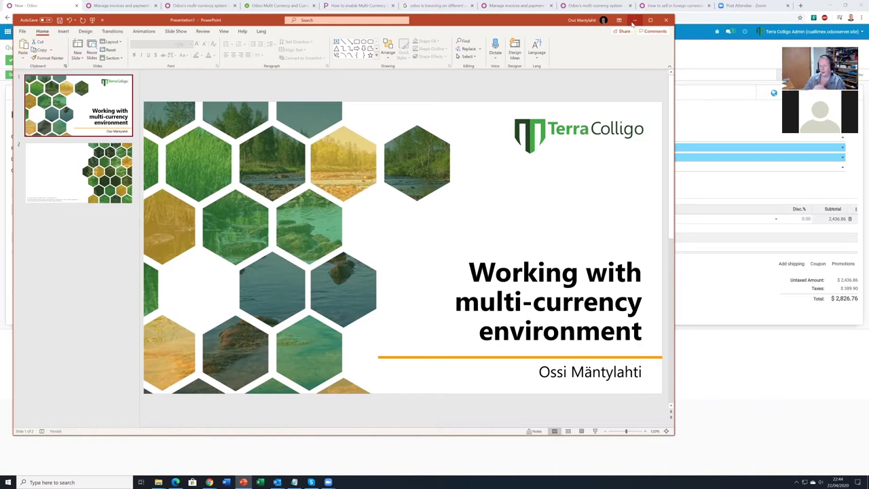
left_click(731, 81)
left_click(7, 31)
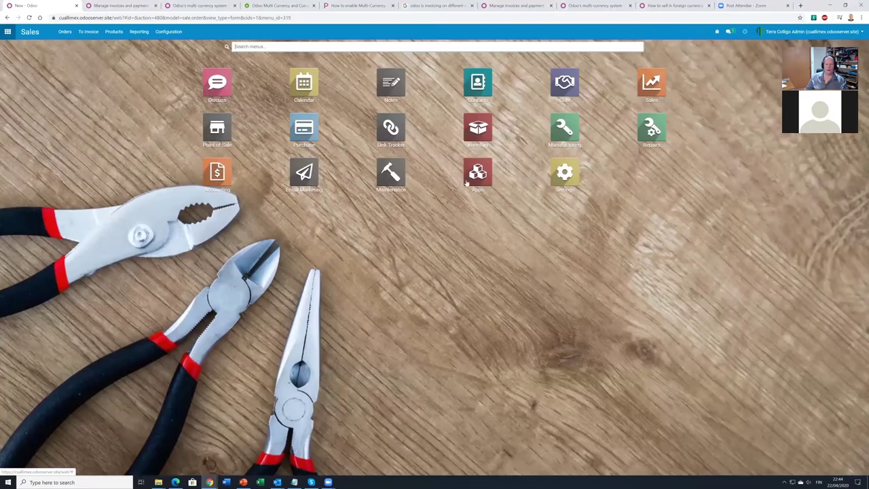
left_click(604, 223)
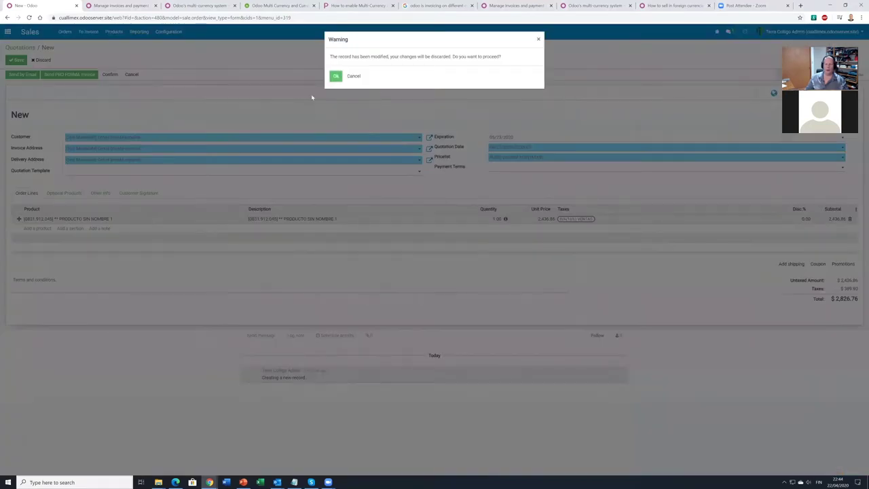
left_click(353, 75)
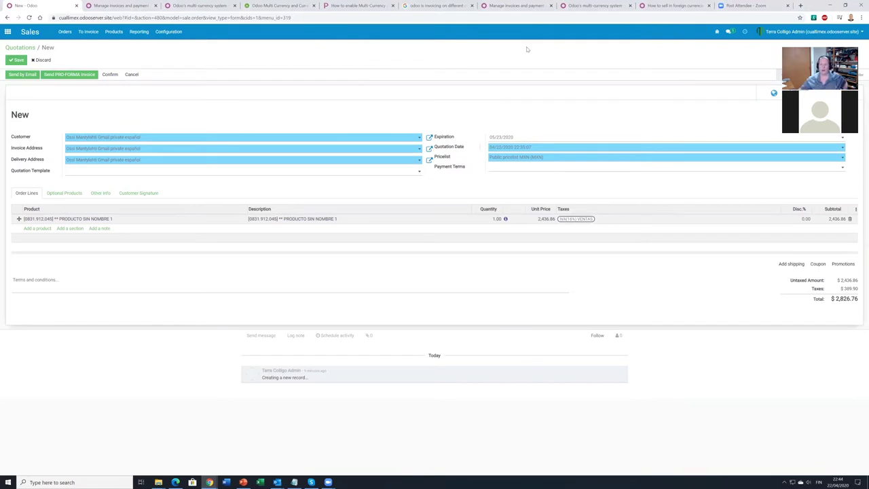
- Open the Apps list, discarding the unsaved quotation, and filter it to all installed modules without the Apps restriction
left_click(8, 32)
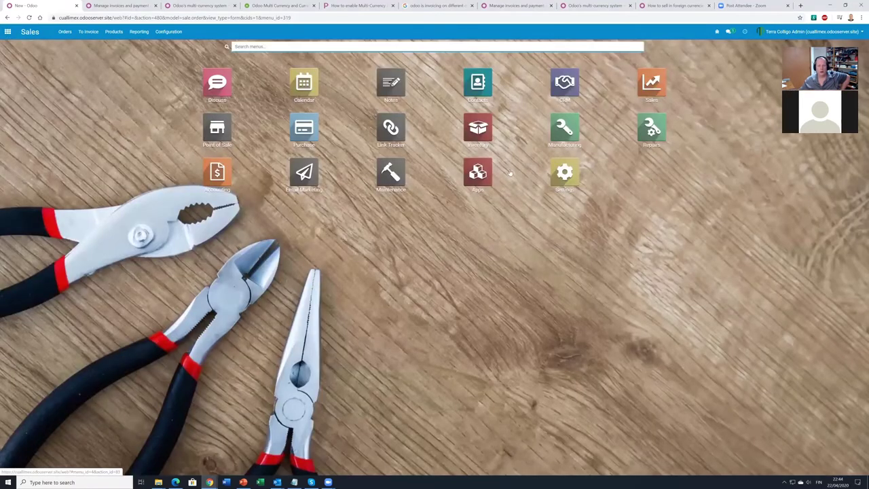
left_click(468, 145)
left_click(335, 75)
left_click(448, 60)
left_click(458, 92)
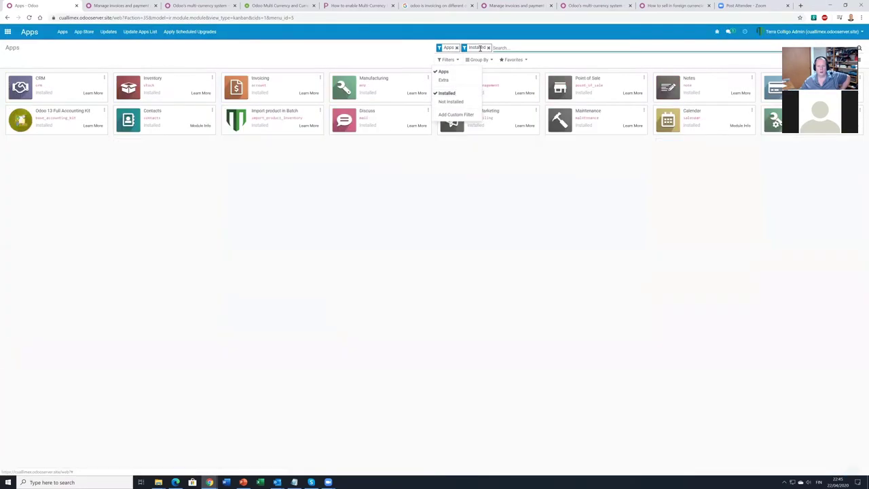
left_click(457, 48)
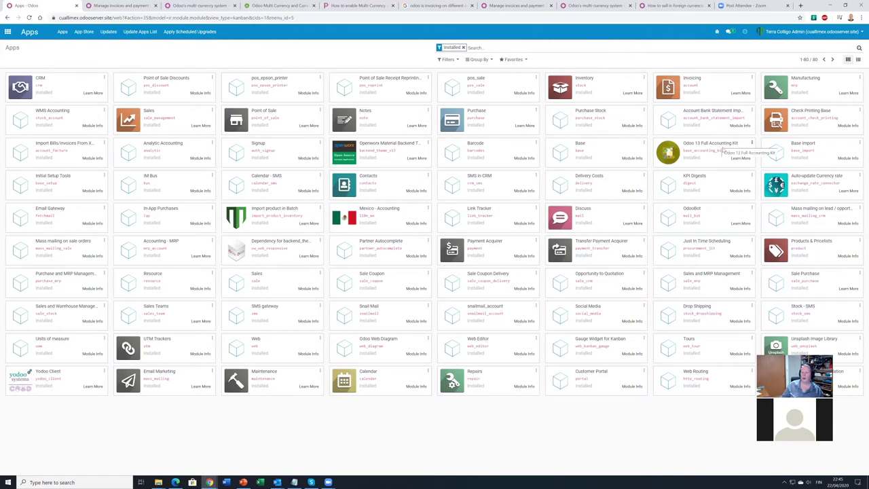
- View the module information of Odoo 13 Full Accounting Kit and of Auto-update Currency rate
left_click(751, 143)
left_click(747, 157)
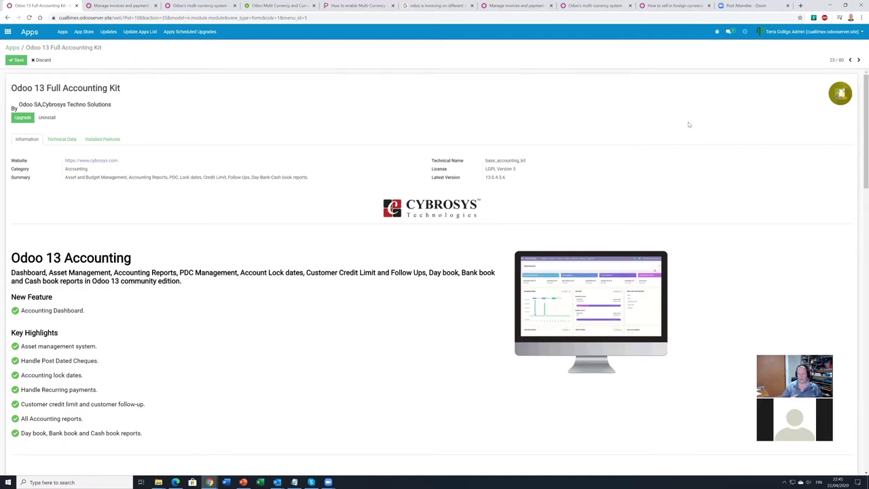
key("alt+Left")
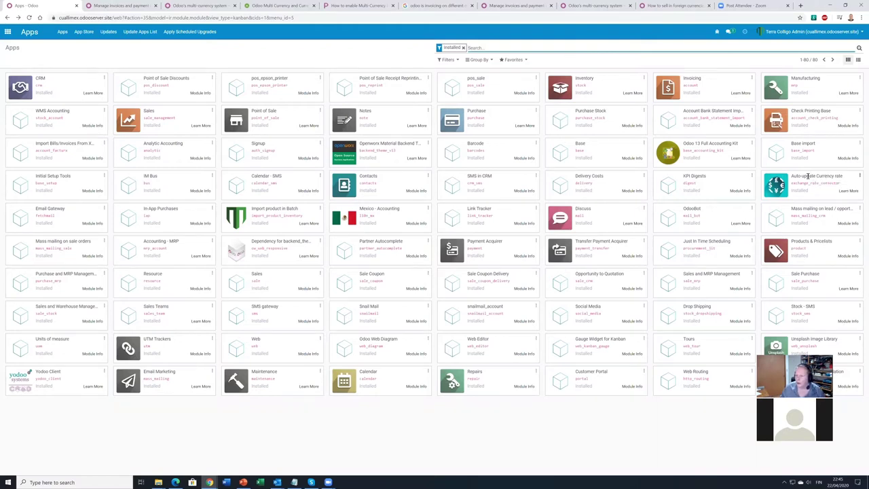
left_click(859, 175)
left_click(840, 183)
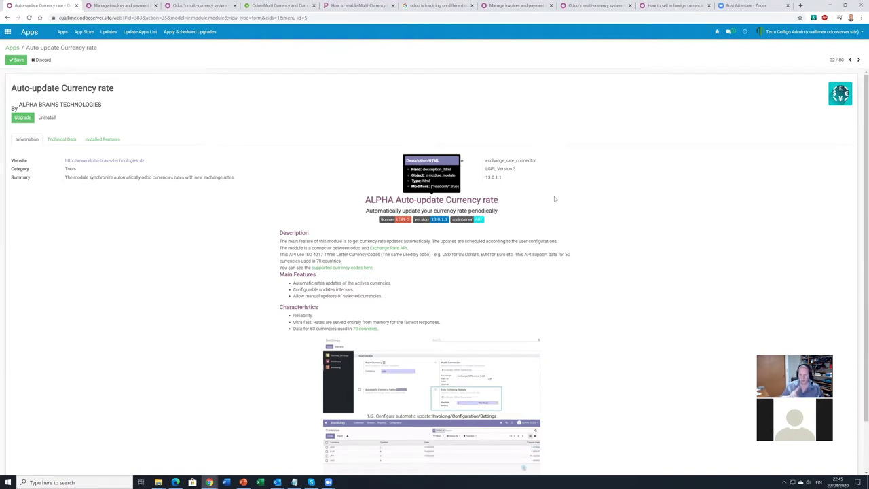
- Leave the module information and open the Accounting dashboard
left_click(7, 31)
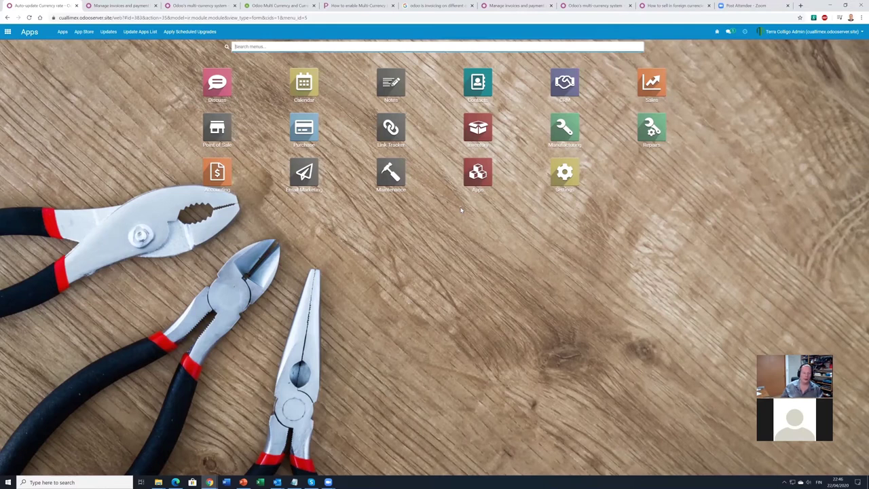
left_click(217, 173)
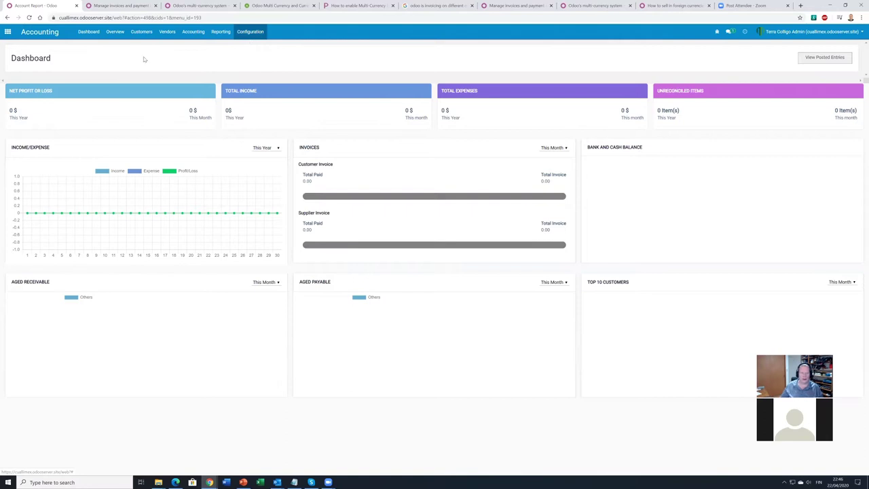
- Search the general settings for "curre" and open the list for activating other currencies
left_click(7, 32)
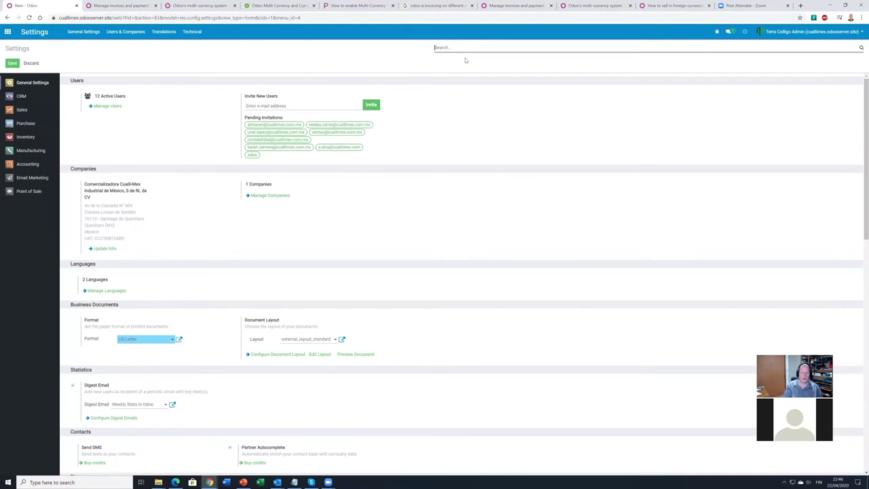
type("curre")
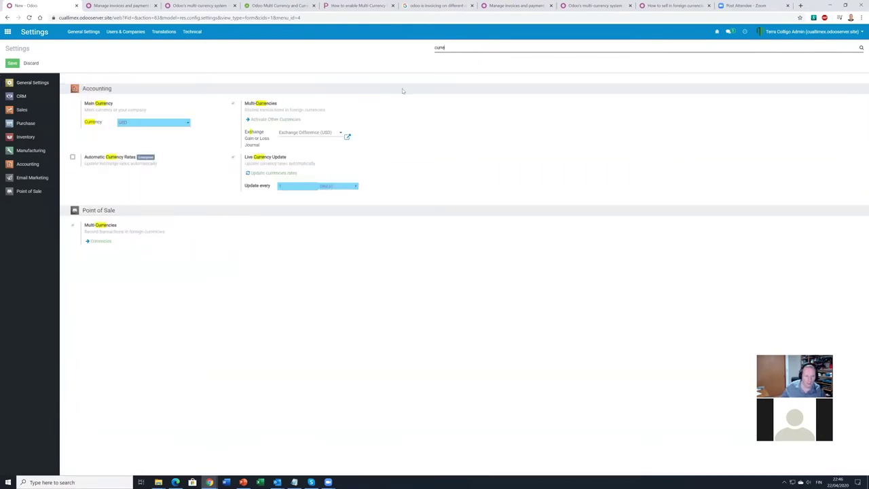
key("ctrl+plus")
key("ctrl+plus")
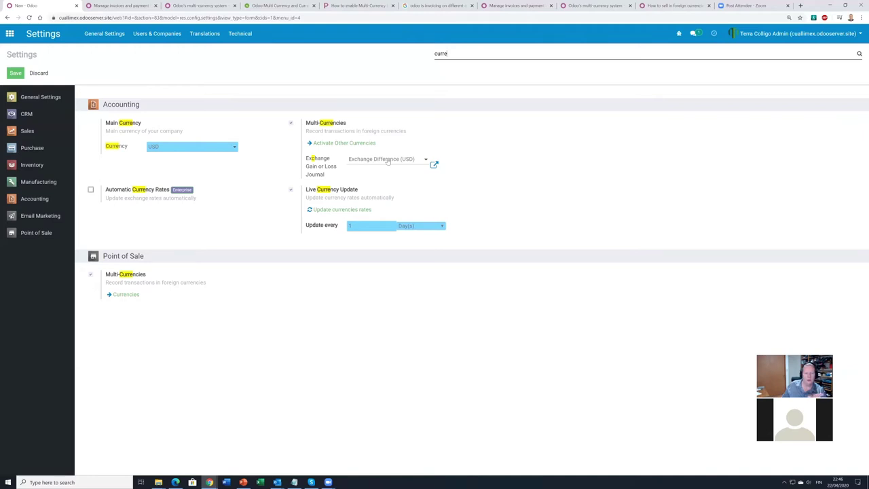
left_click(358, 143)
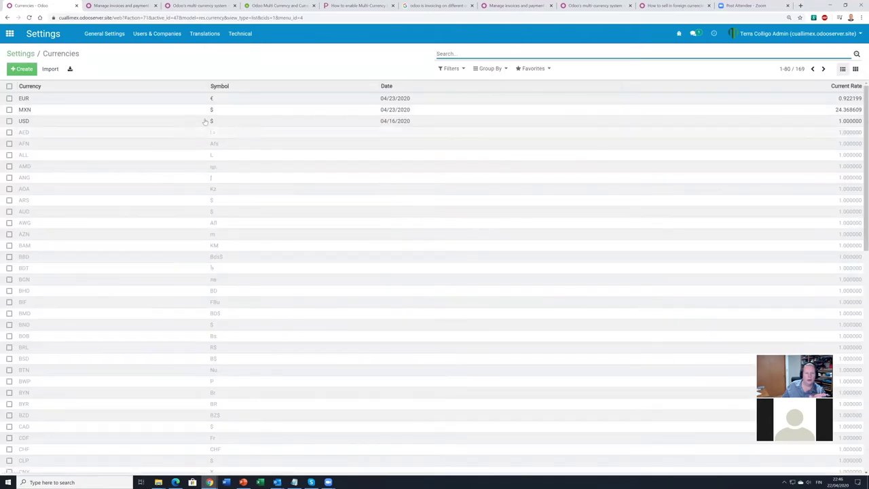
- Open the active currencies in Accounting and view the rate history of the MXN currency
left_click(8, 35)
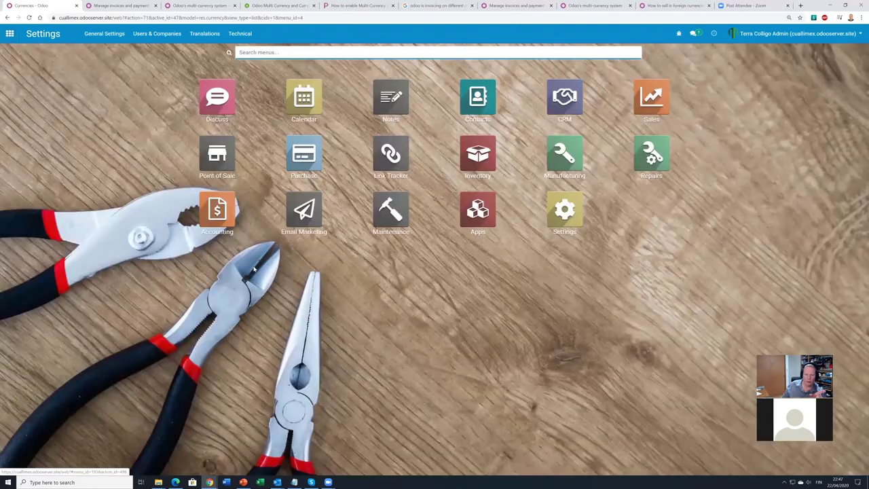
left_click(224, 211)
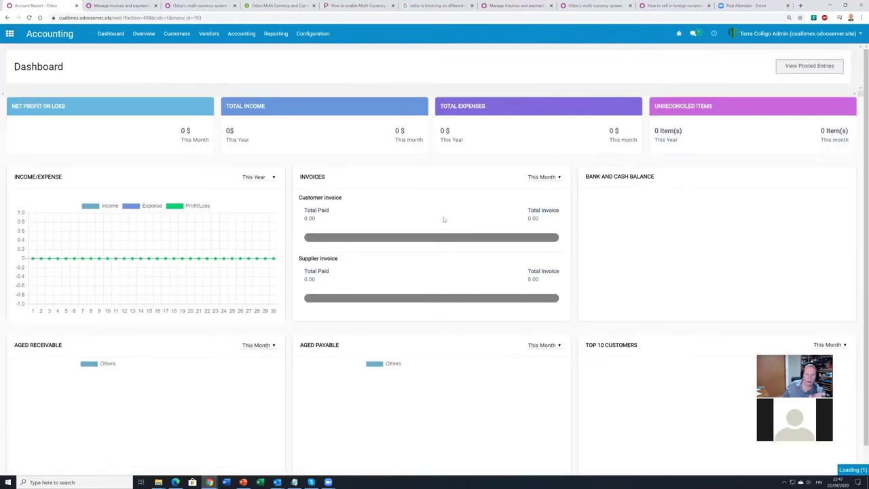
left_click(312, 35)
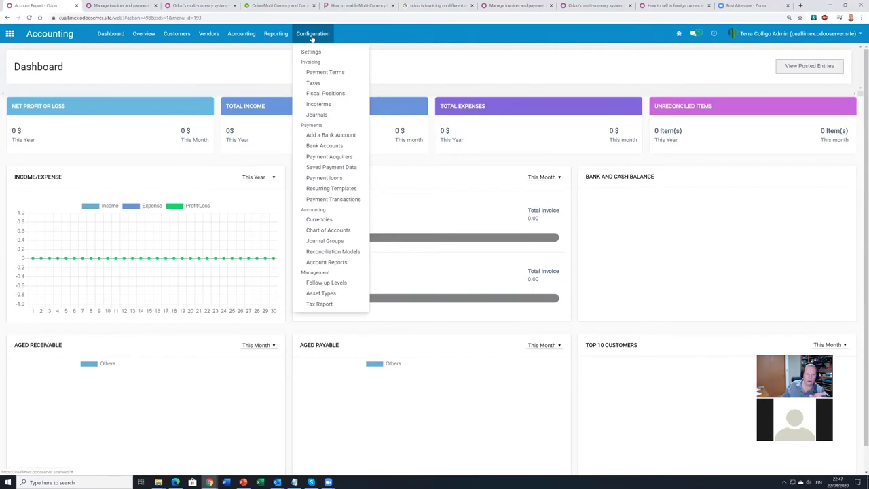
left_click(341, 220)
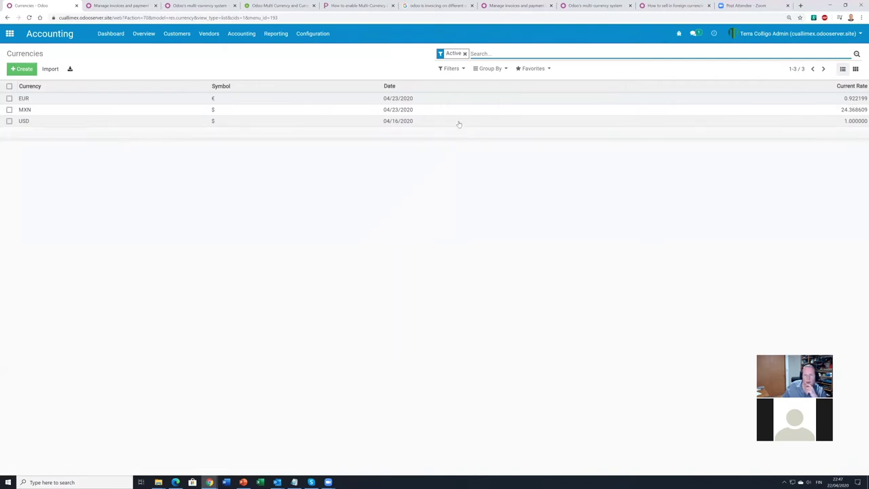
left_click(37, 112)
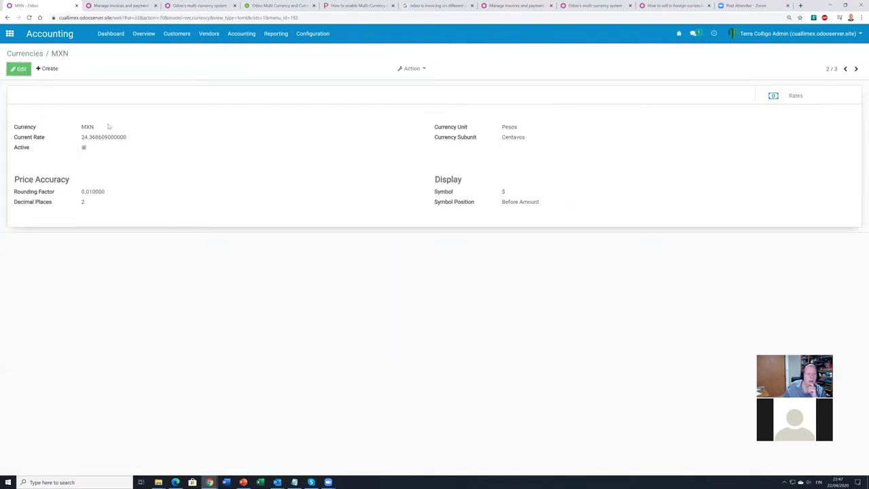
left_click(809, 95)
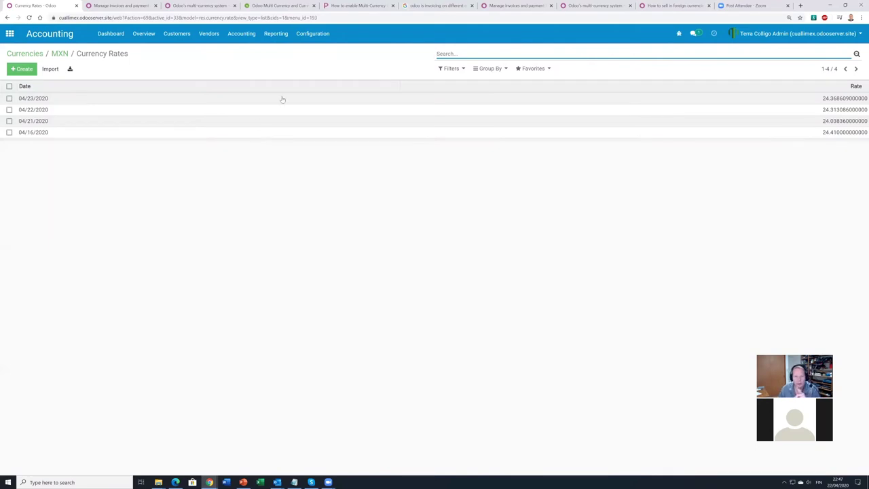
- Open the Chart of Accounts, look through the currency-specific accounts and filter the list by account 401
left_click(313, 36)
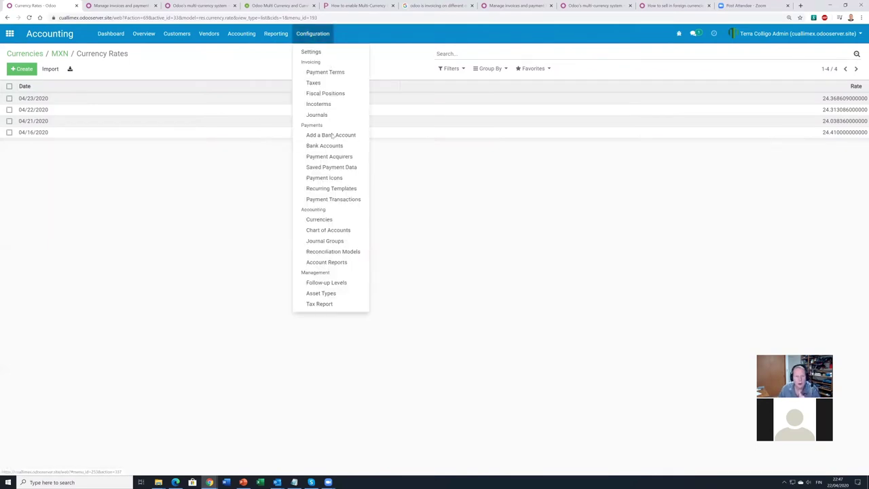
left_click(347, 231)
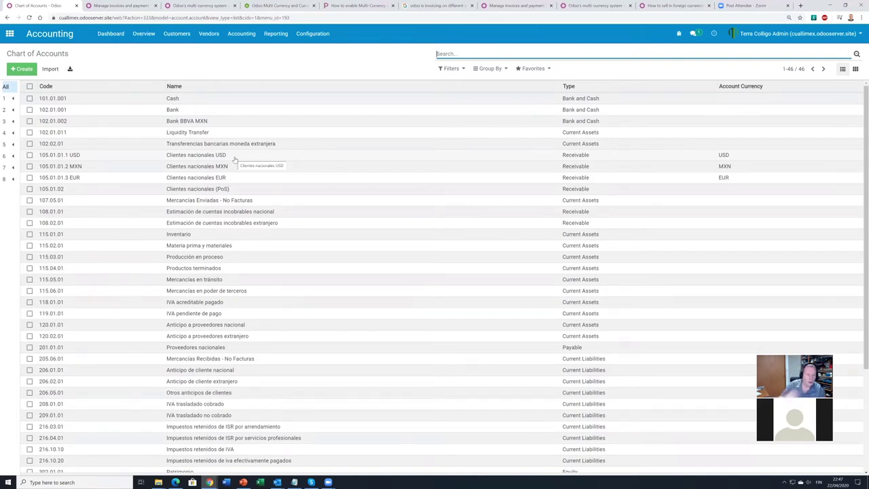
scroll(51, 365, "down", 3)
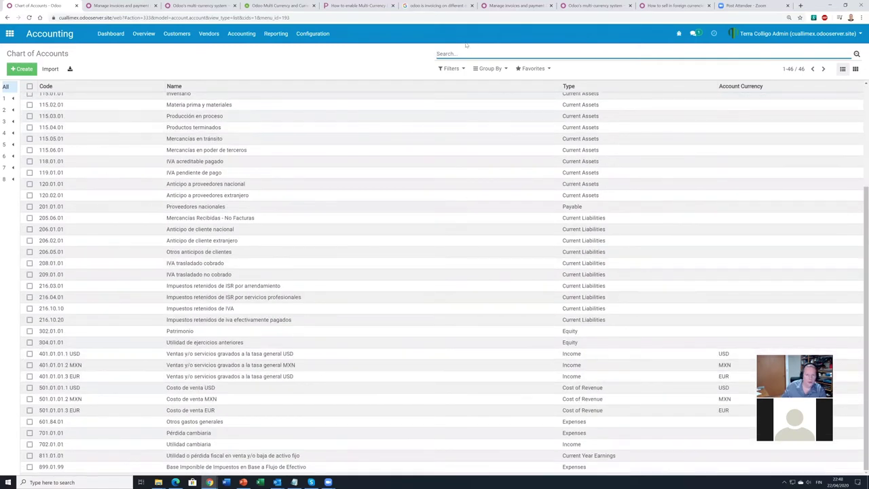
type("401")
key("Return")
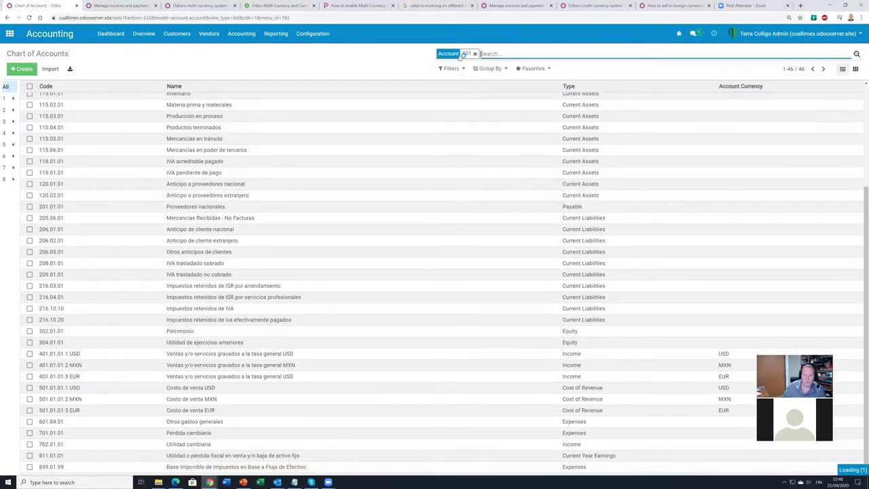
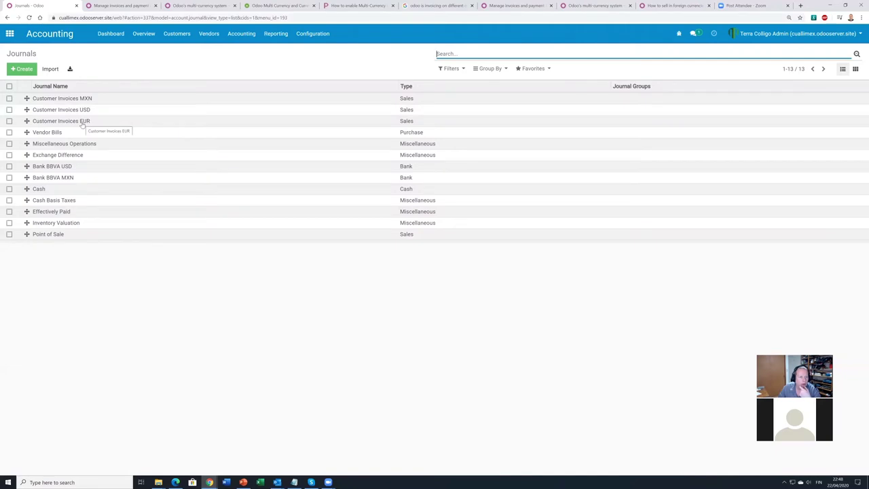
- Inspect the default accounts and currency of the Customer Invoices EUR journal in edit mode, then leave it without changes
left_click(82, 122)
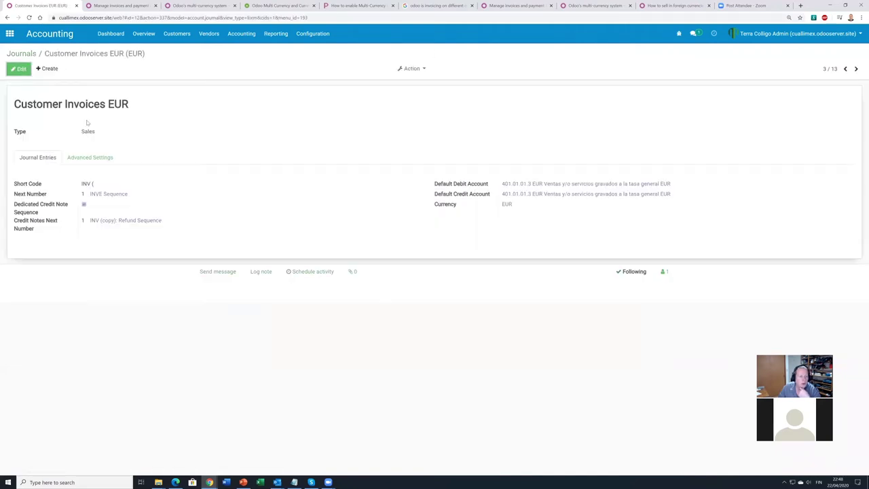
left_click(19, 68)
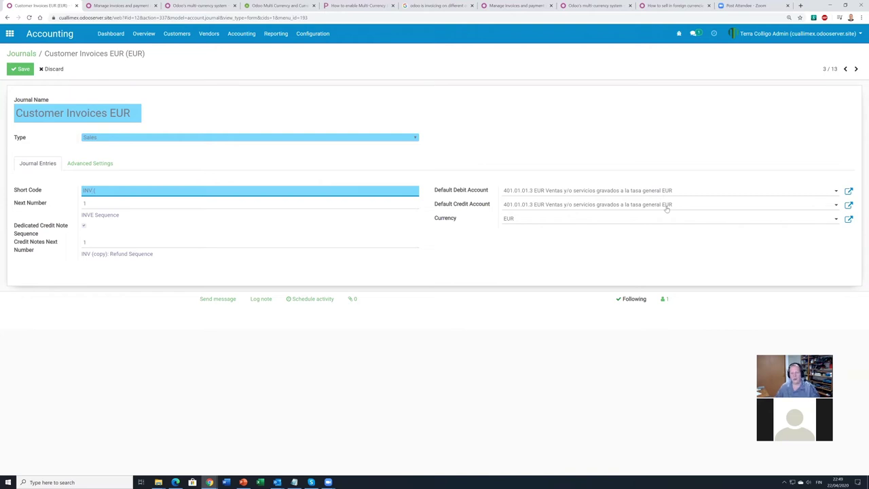
left_click(50, 69)
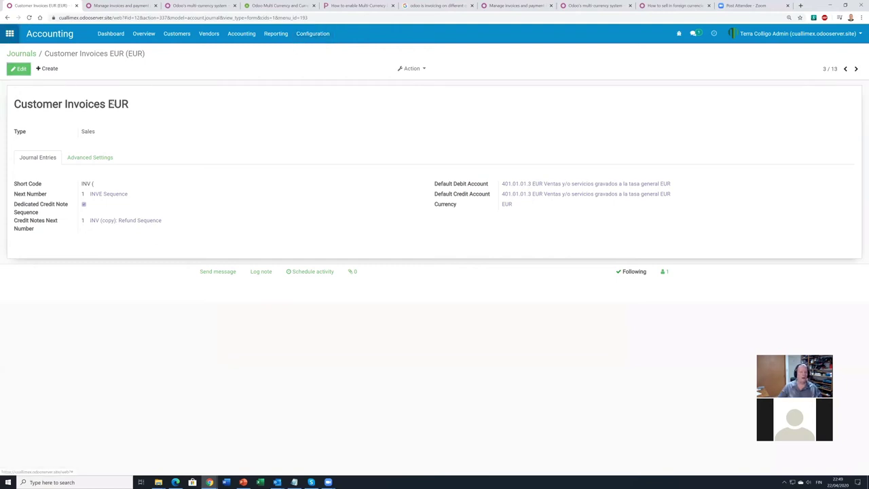
left_click(10, 33)
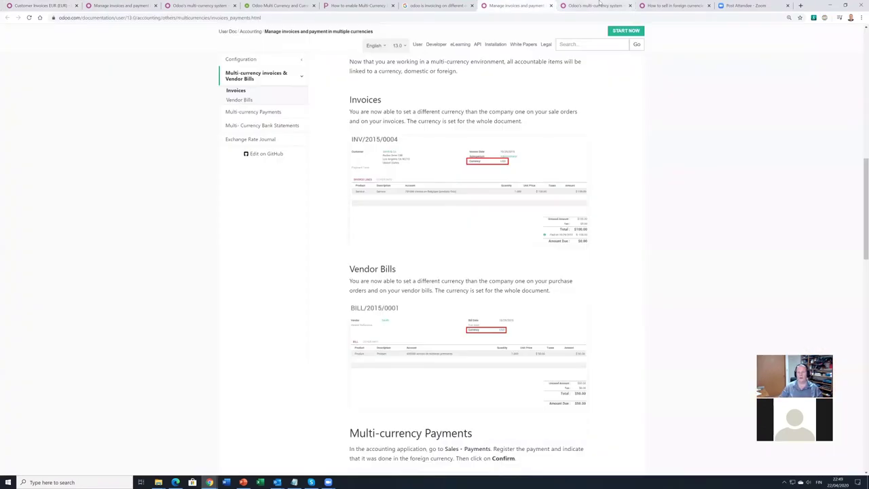
- Read the Odoo documentation on invoices and payment in multiple currencies, covering the journal currency field and the invoice currency
left_click(536, 6)
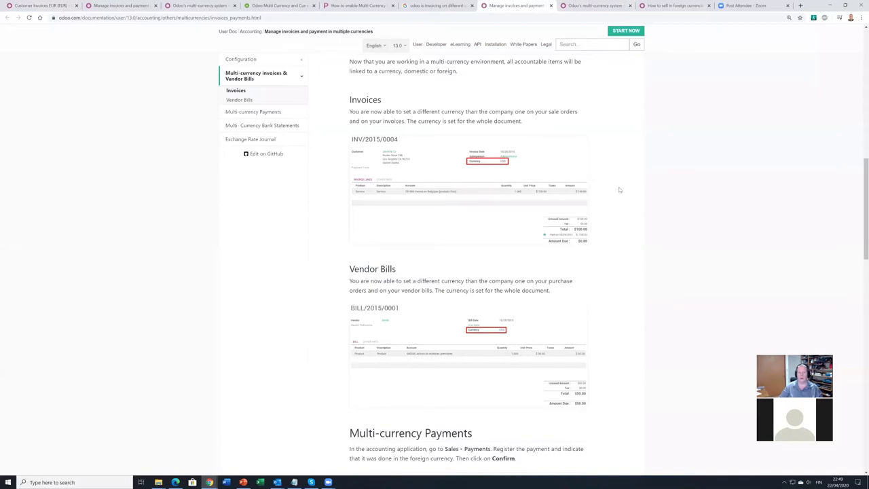
scroll(619, 189, "up", 5)
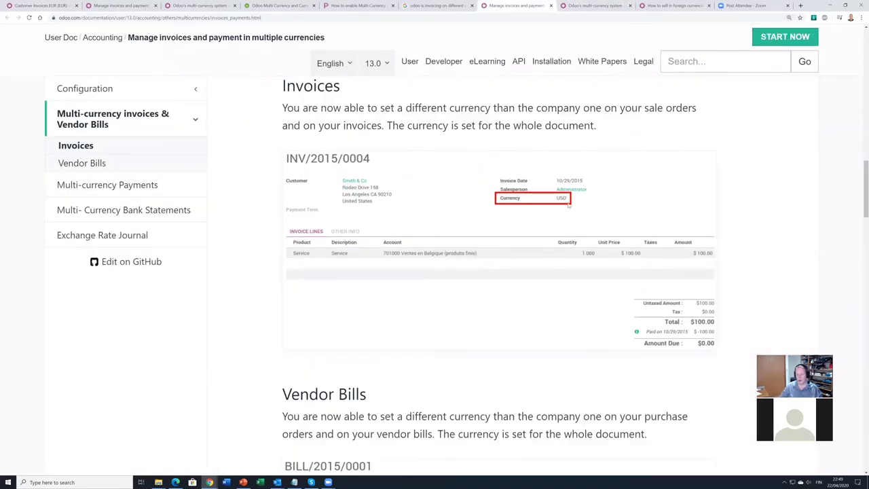
scroll(548, 202, "up", 5)
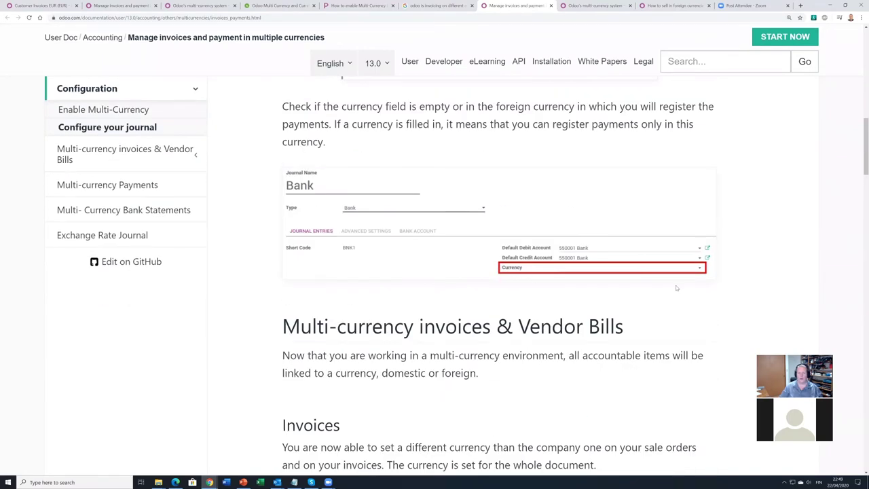
scroll(515, 276, "down", 4)
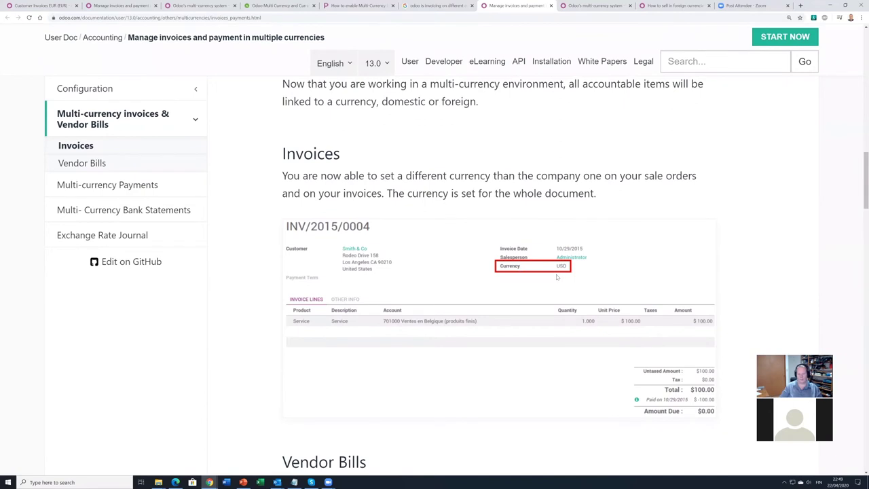
- Read the documentation page on selling in foreign currencies, covering the conversion rates and the converted product price
left_click(676, 5)
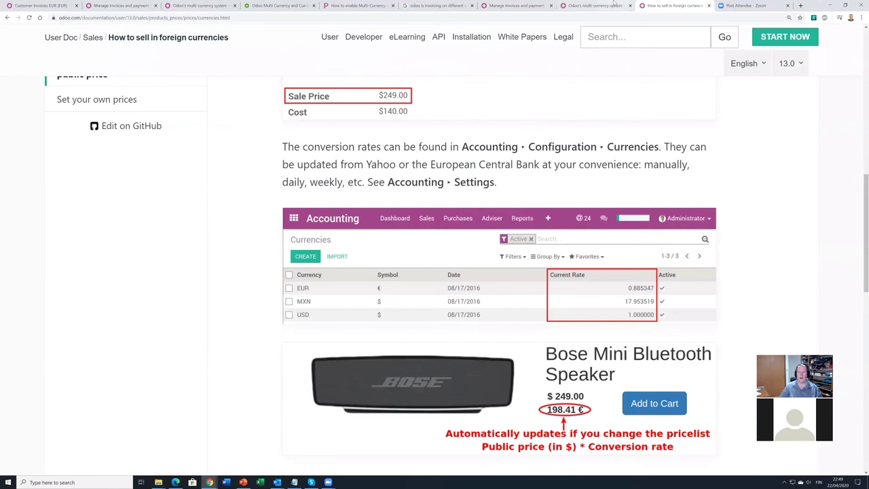
left_click(597, 5)
- Return to the Odoo database, search the general settings for "price" and open the Sales pricelists
left_click(41, 5)
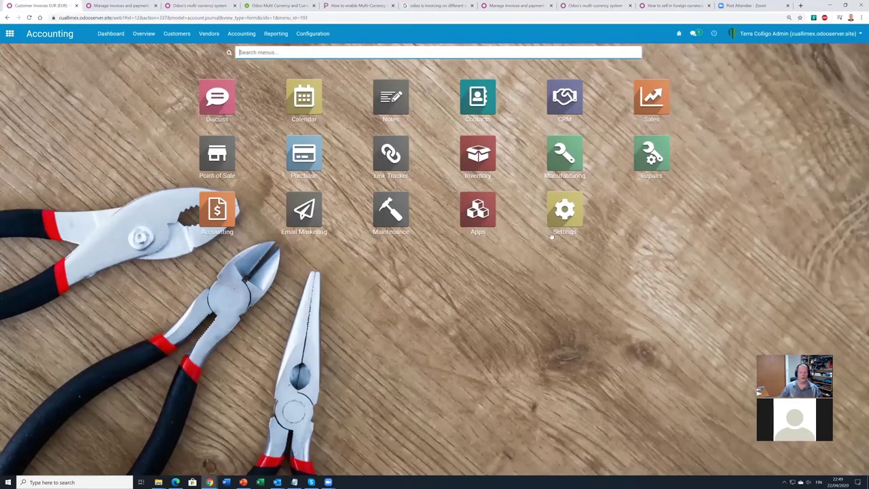
left_click(564, 218)
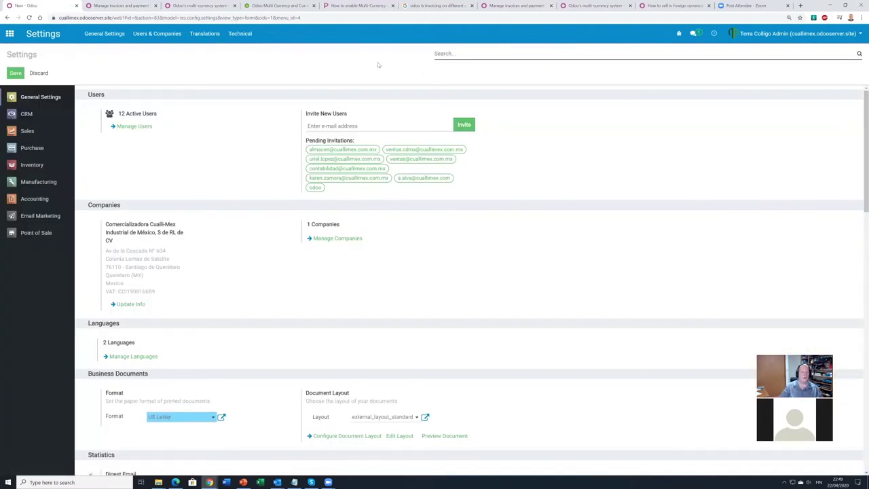
type("price lis")
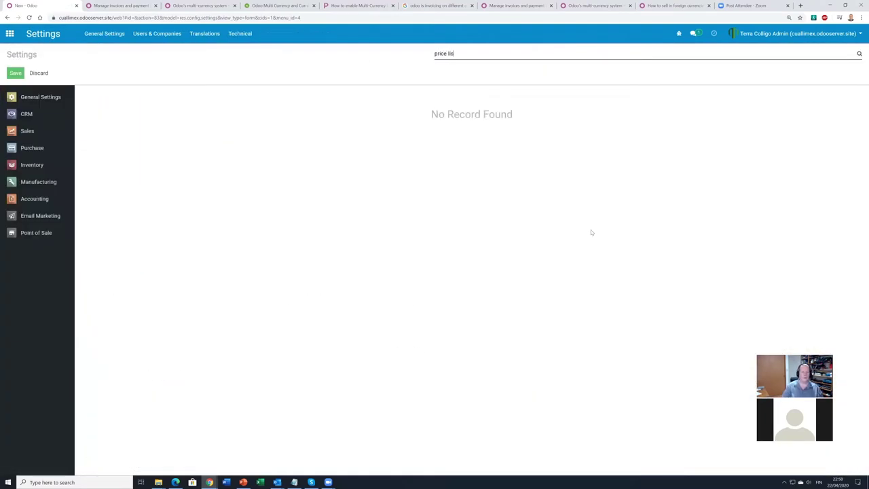
key("BackSpace")
key("BackSpace")
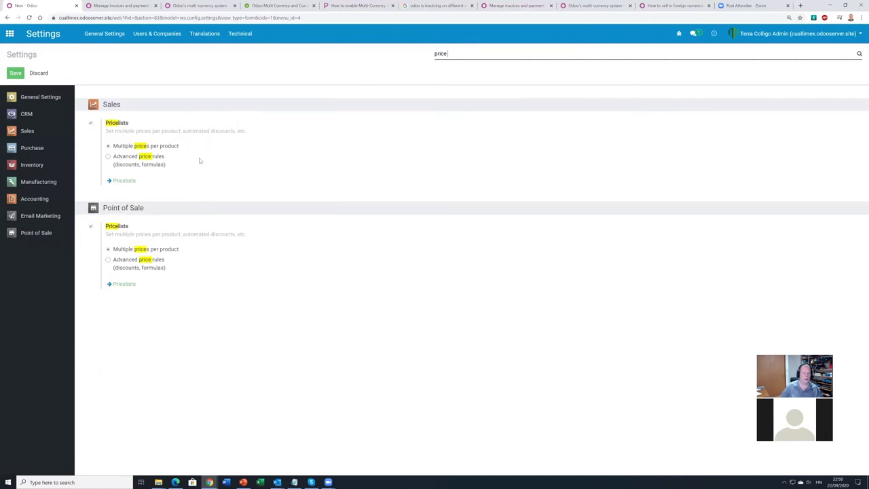
left_click(125, 181)
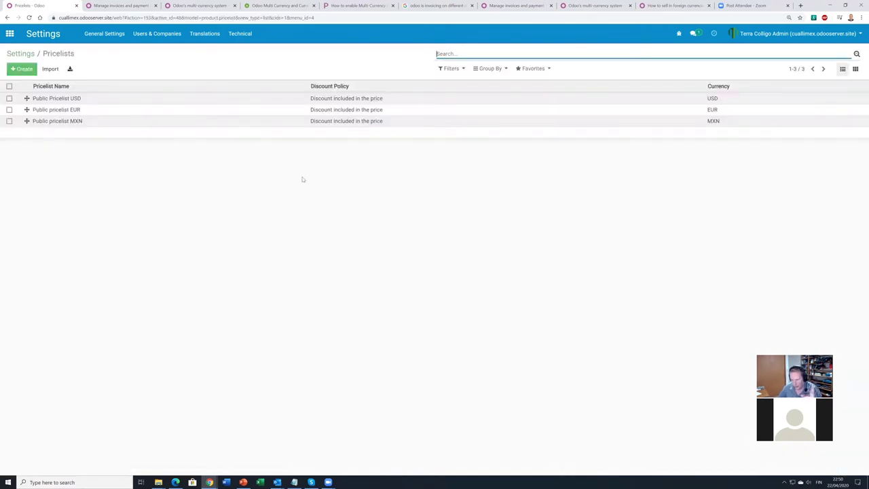
- Inspect the currency options and the All Products price rule of Public pricelist MXN in edit mode, discarding without changes
left_click(58, 123)
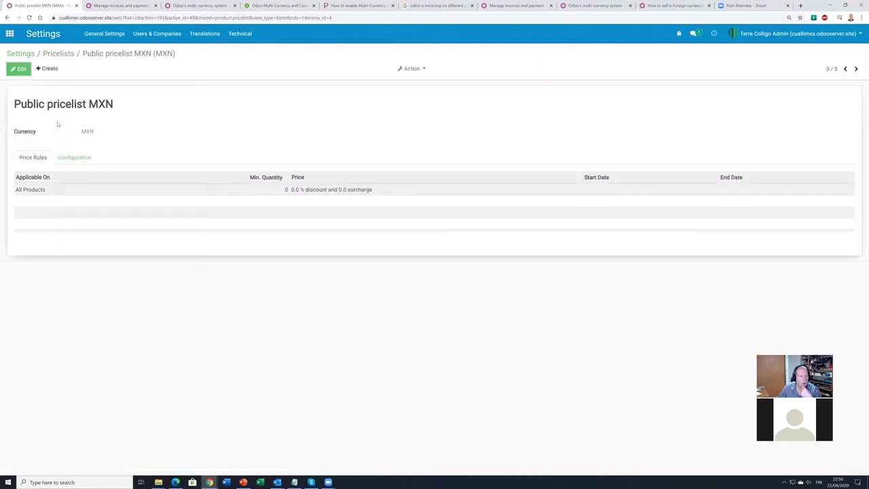
left_click(19, 69)
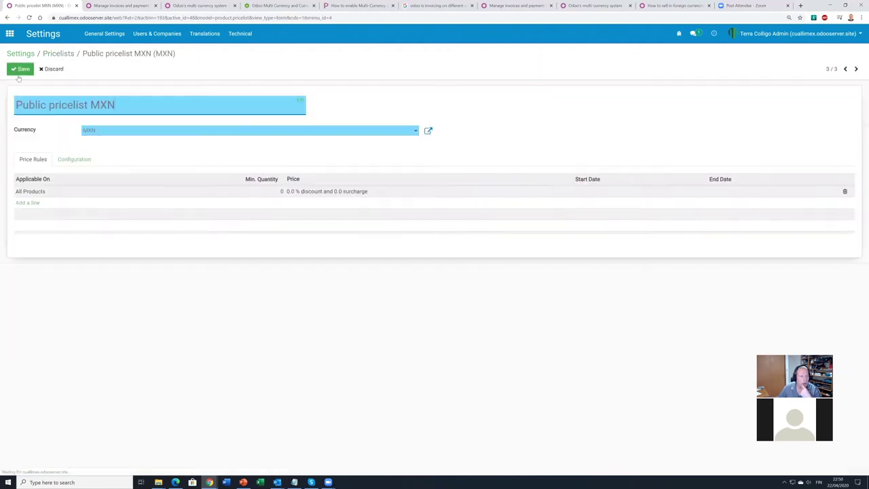
left_click(102, 132)
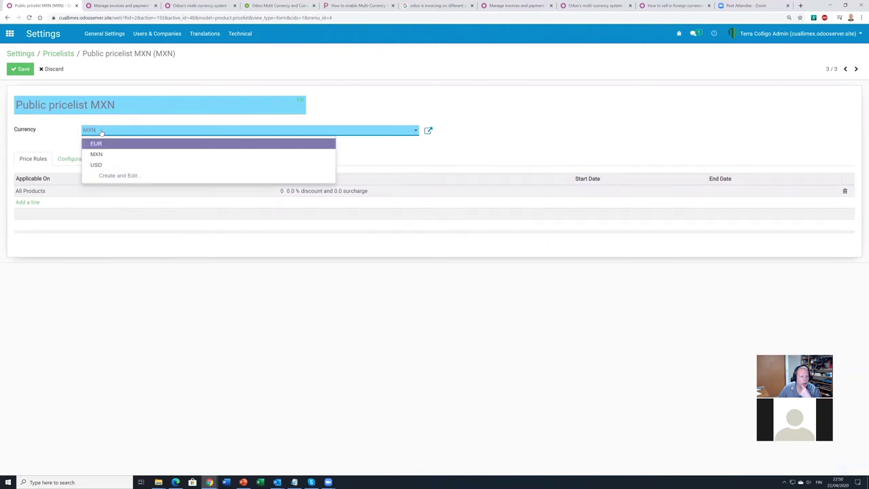
left_click(102, 133)
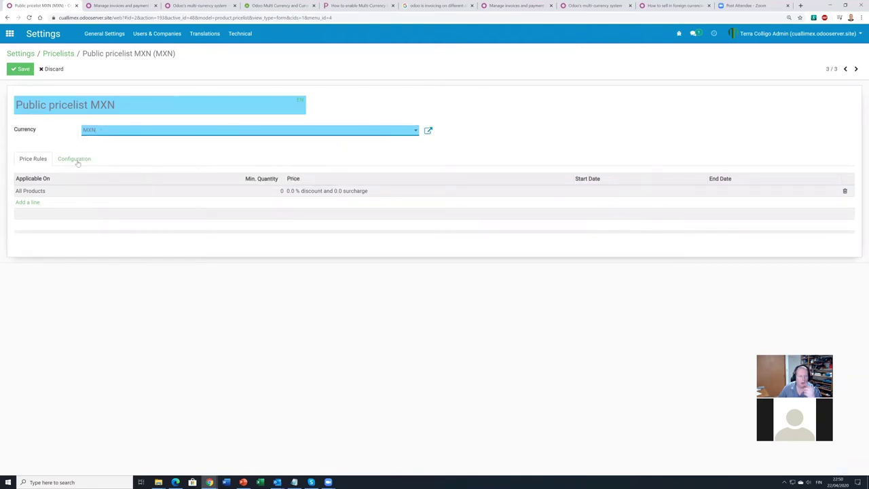
left_click(50, 192)
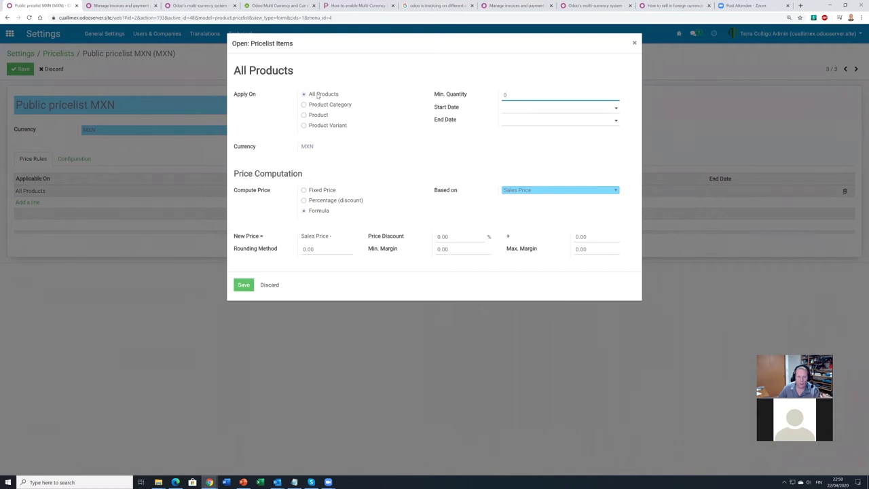
left_click(269, 284)
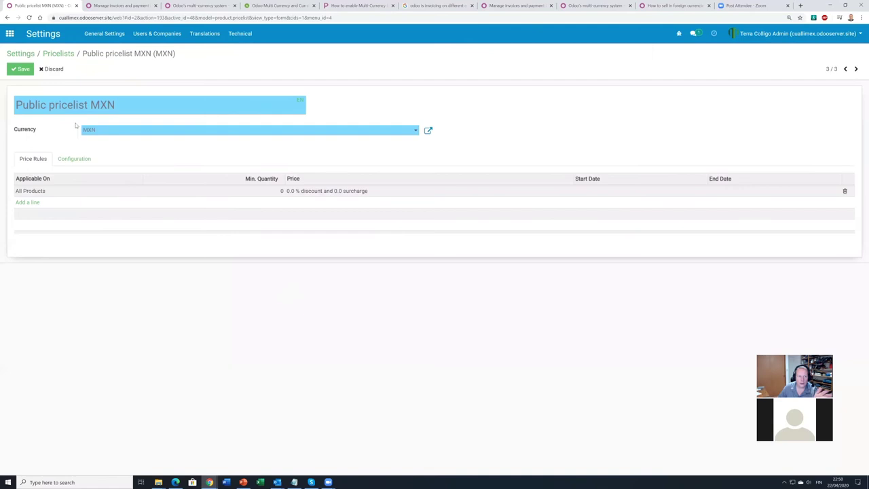
left_click(58, 70)
left_click(312, 91)
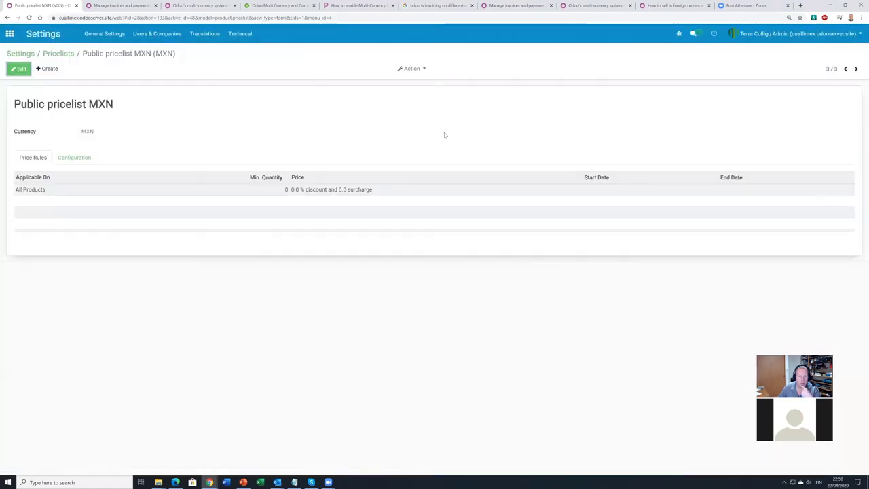
- Create a new sales quotation for the customer's private contact and add the product ** PRODUCTO SIN NOMBRE 1
left_click(9, 33)
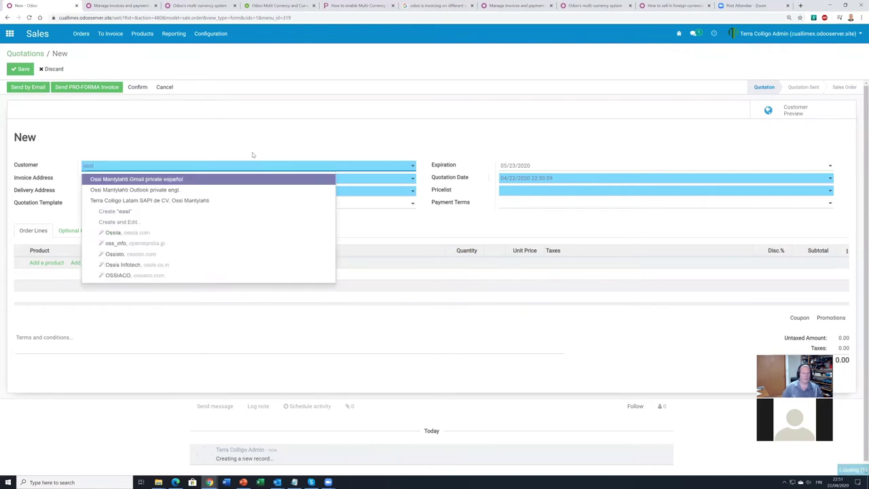
key("Down")
key("Return")
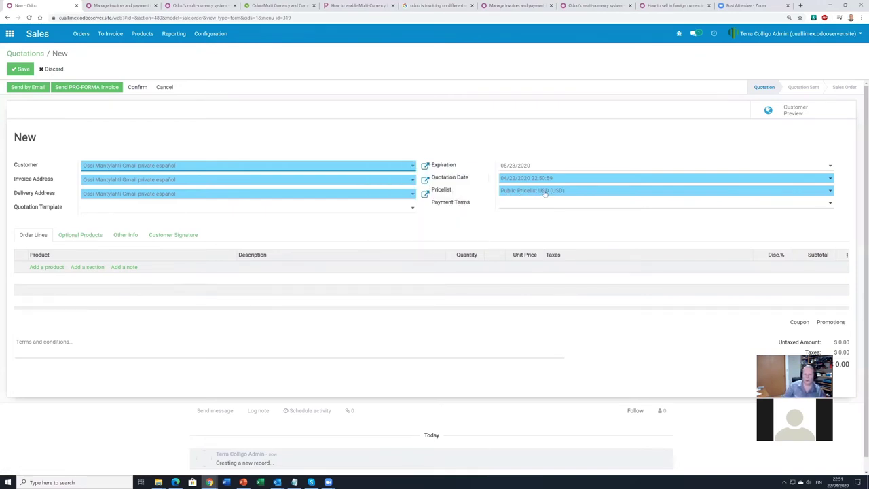
left_click(54, 267)
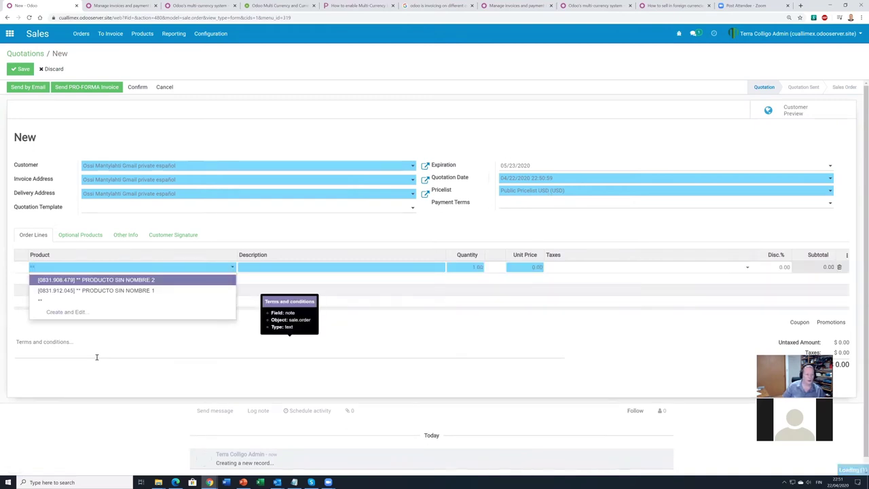
left_click(120, 291)
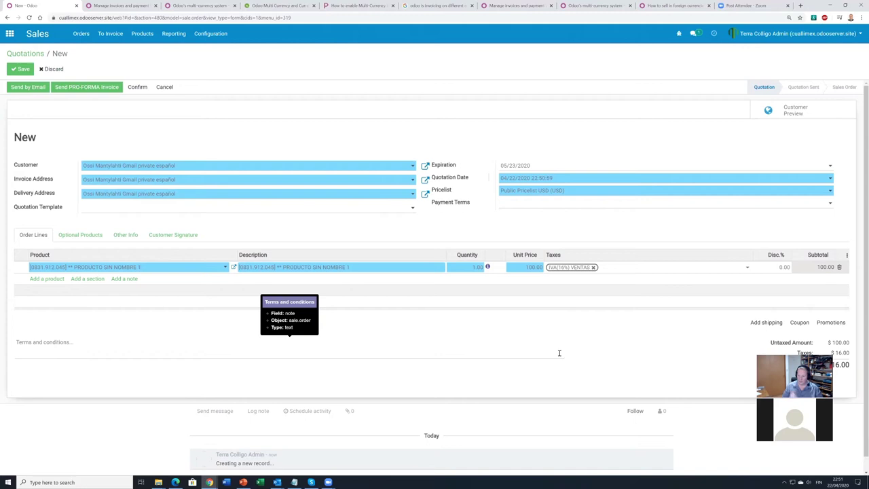
- Switch the quotation to Public pricelist EUR and remove its existing product line
left_click(530, 192)
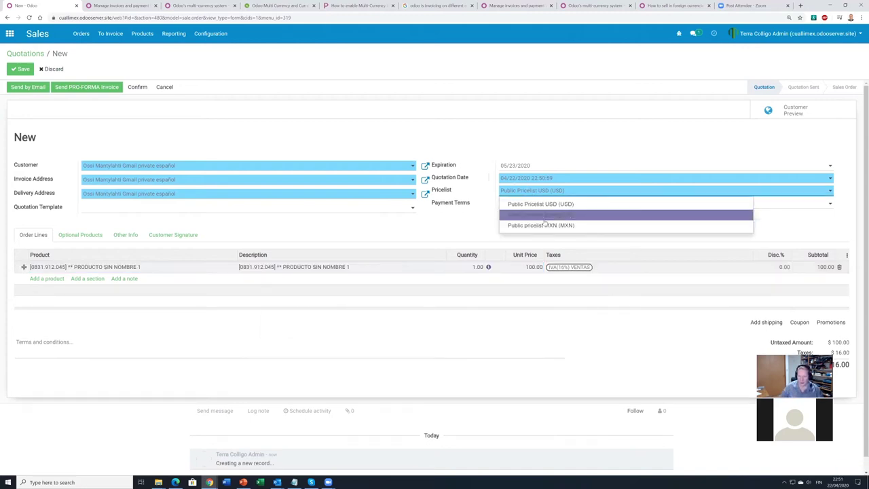
left_click(544, 215)
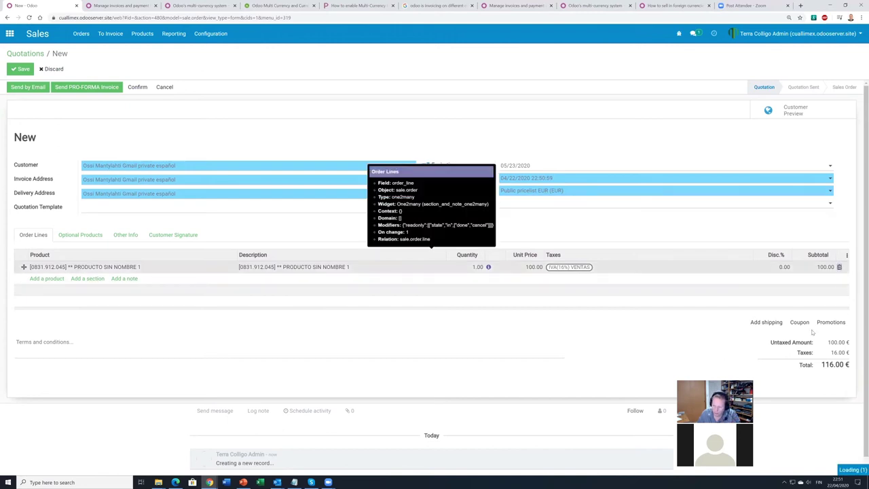
left_click(840, 268)
- Set the quotation's pricelist to Public pricelist MXN and add ** PRODUCTO SIN NOMBRE 1 as an order line
left_click(519, 193)
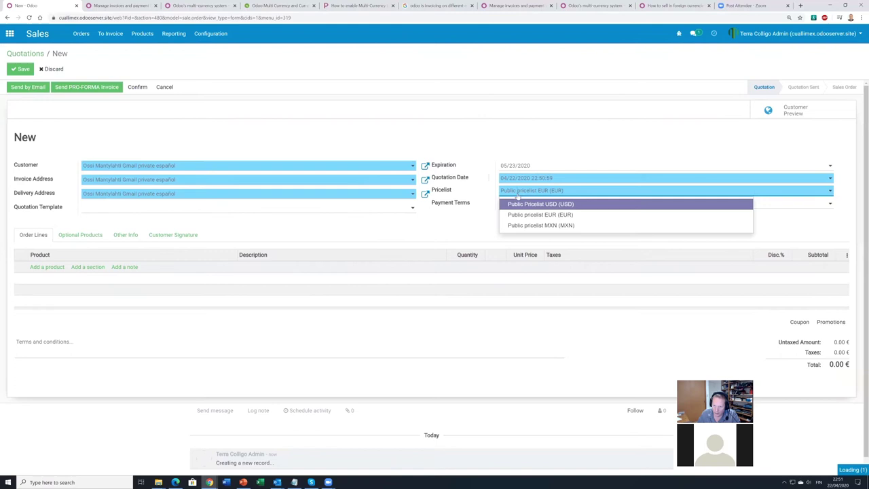
left_click(534, 225)
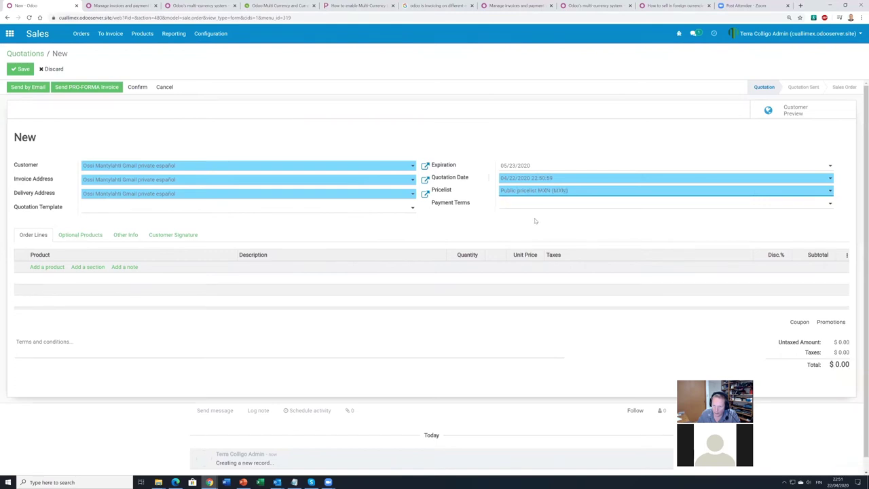
left_click(45, 266)
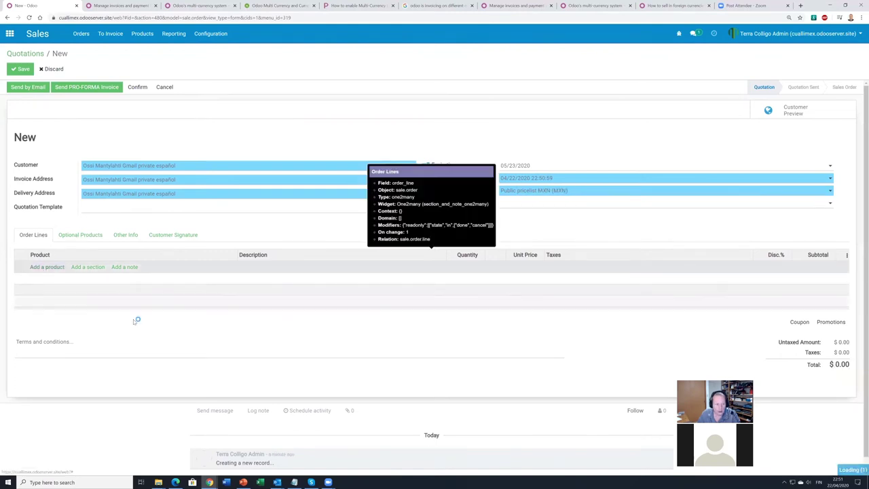
type("**")
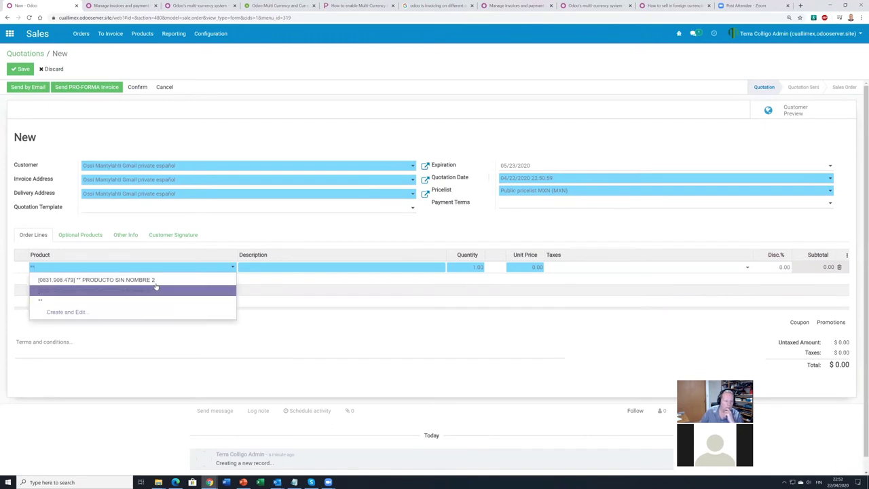
left_click(156, 290)
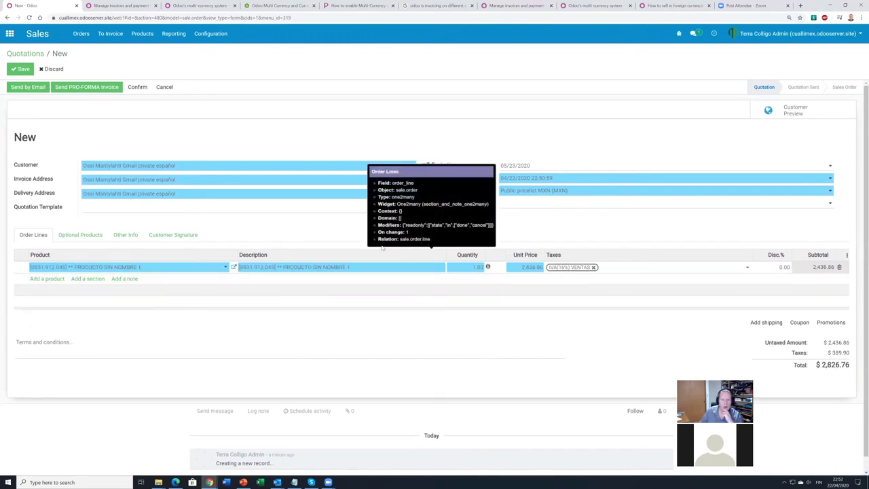
left_click(559, 227)
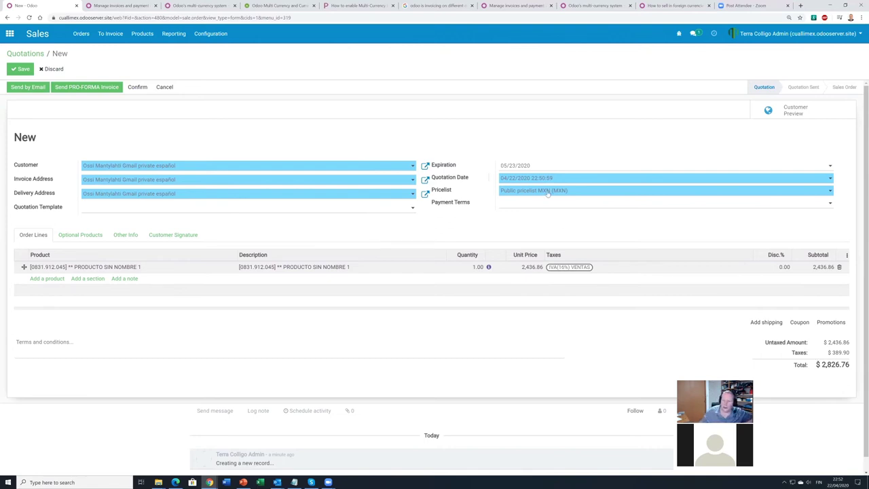
- Change the quotation's pricelist from MXN to Public pricelist EUR and delete the order line priced in pesos
left_click(520, 190)
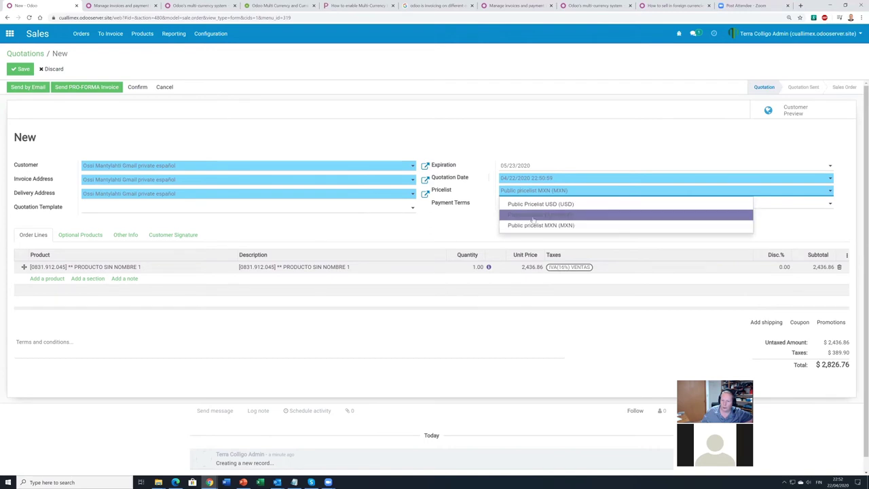
left_click(535, 218)
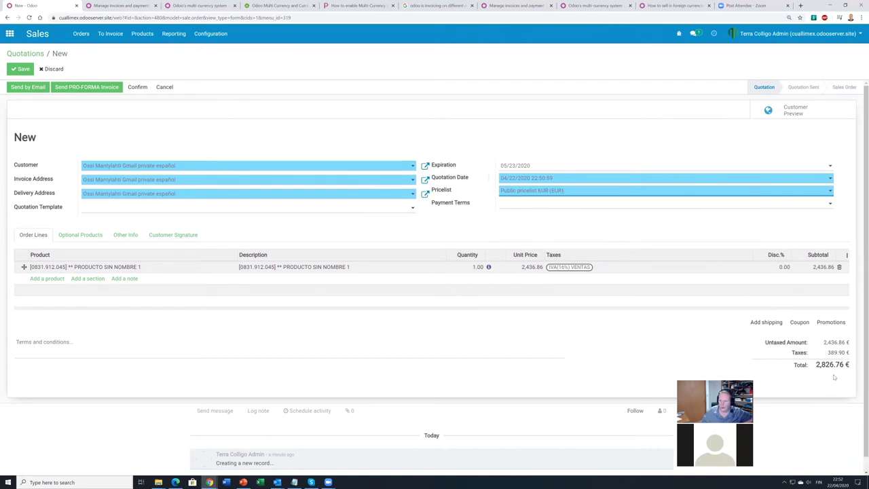
left_click(839, 267)
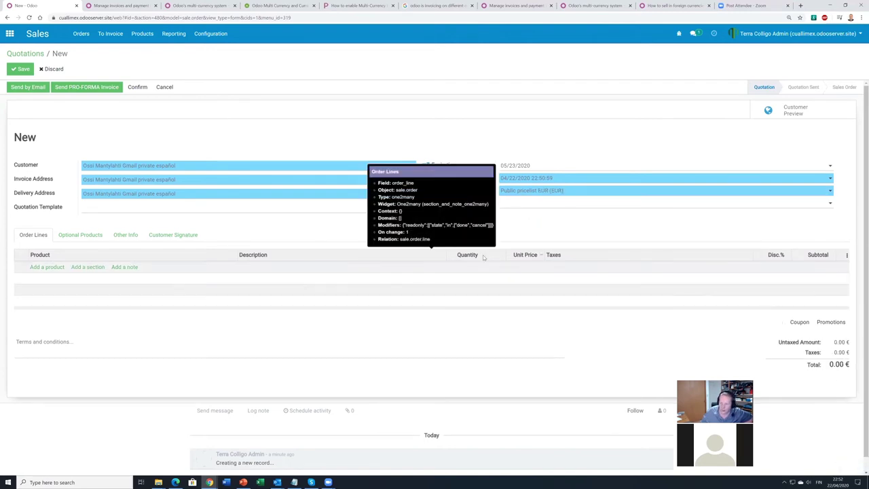
- Change the empty quotation's pricelist to USD, to MXN and back to Public pricelist EUR
left_click(520, 192)
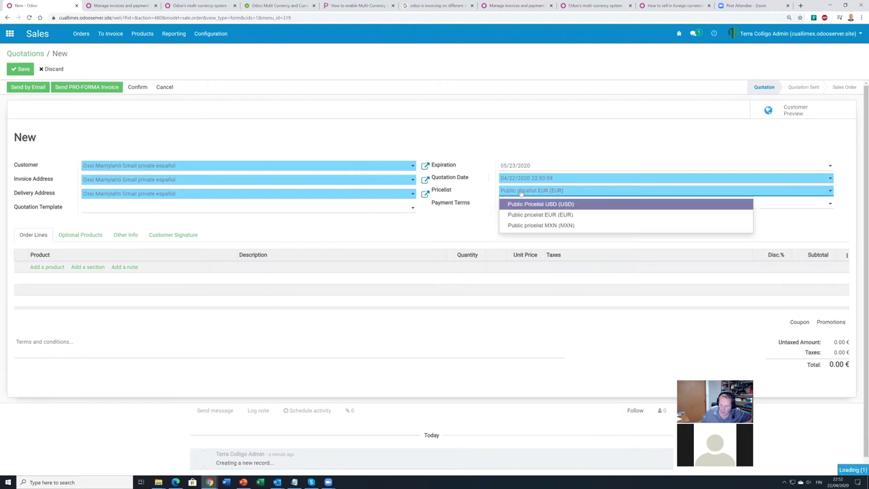
left_click(533, 204)
left_click(523, 192)
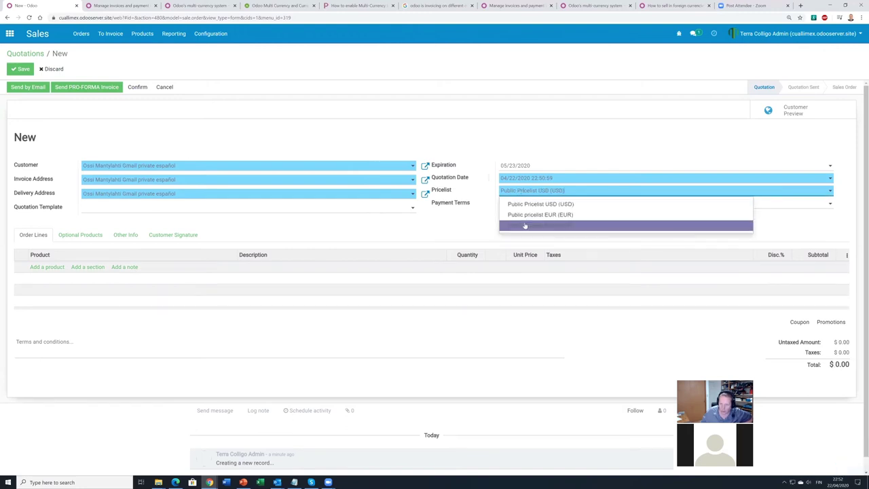
left_click(522, 225)
left_click(523, 191)
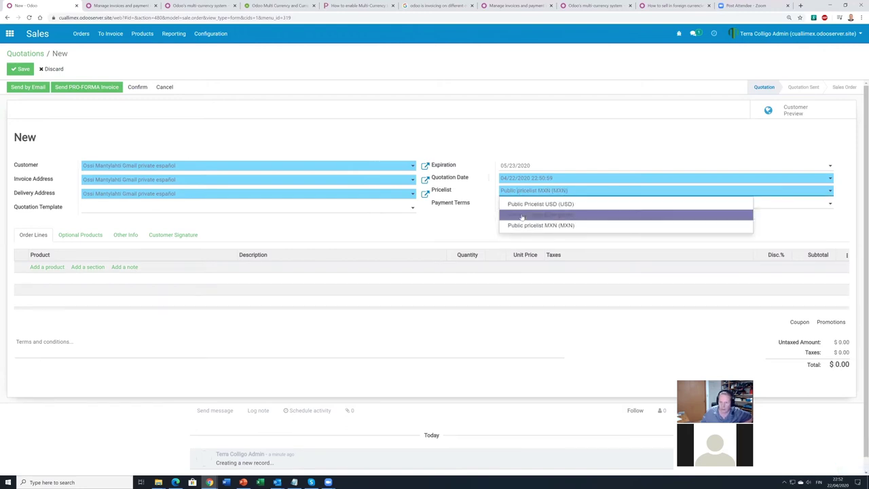
left_click(522, 216)
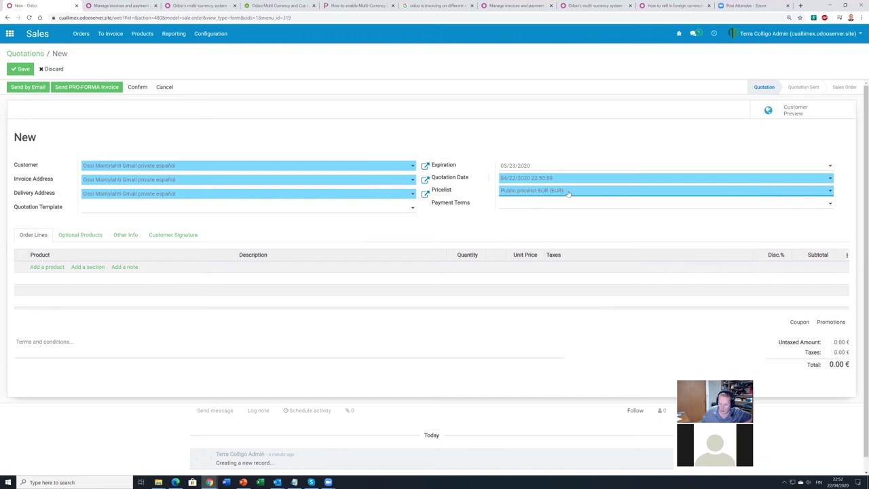
- Add ** PRODUCTO SIN NOMBRE 1 as an order line to the quotation with the EUR pricelist
left_click(52, 267)
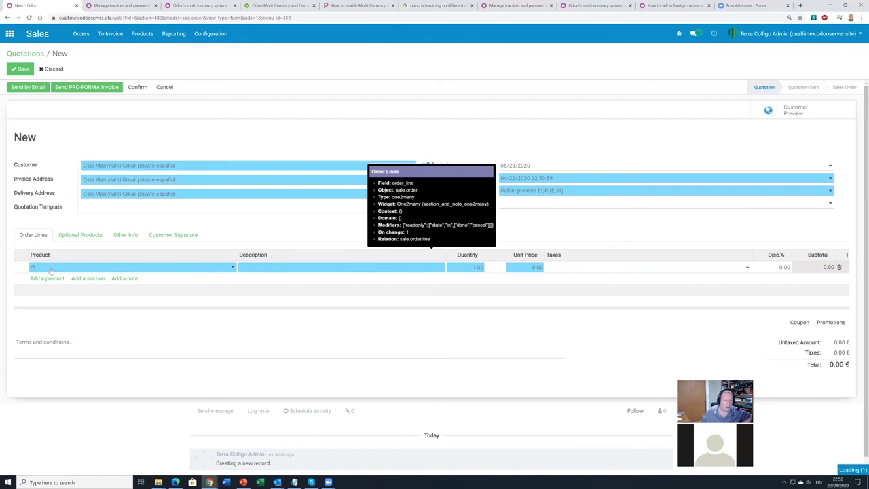
type("**")
left_click(74, 290)
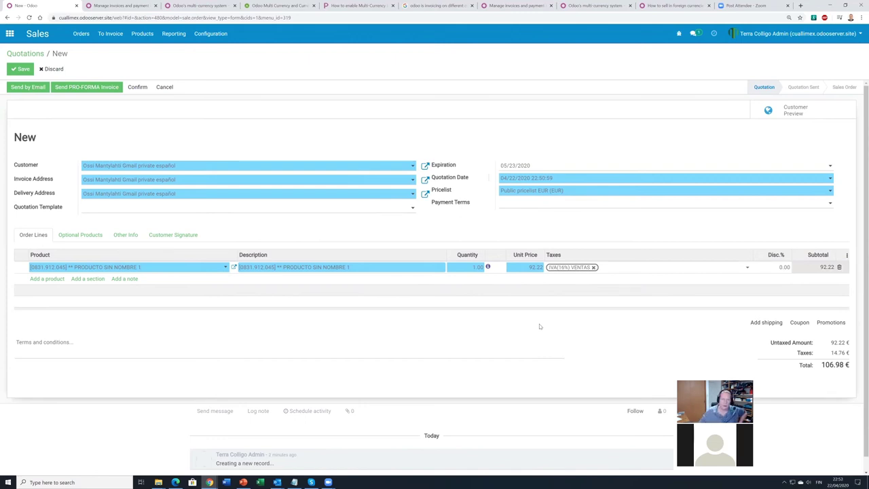
- Send the euro quotation to the customer by email and view the S00016.pdf attached to the sent message
left_click(25, 88)
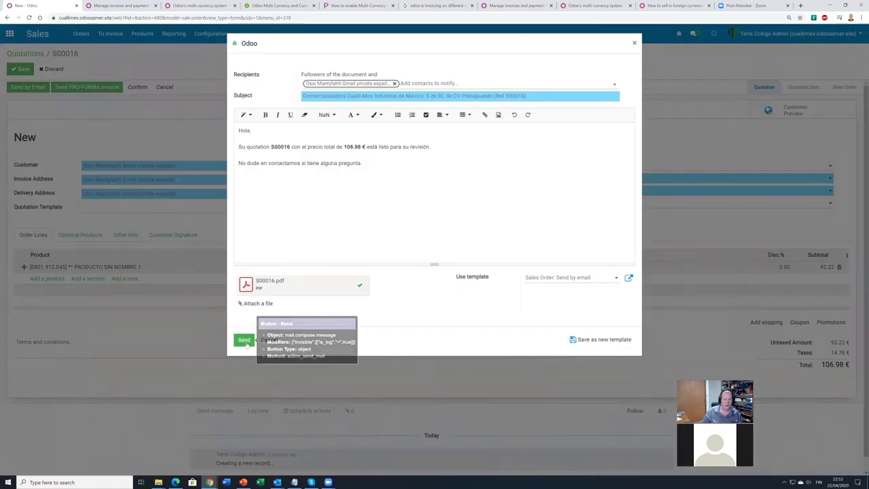
left_click(245, 342)
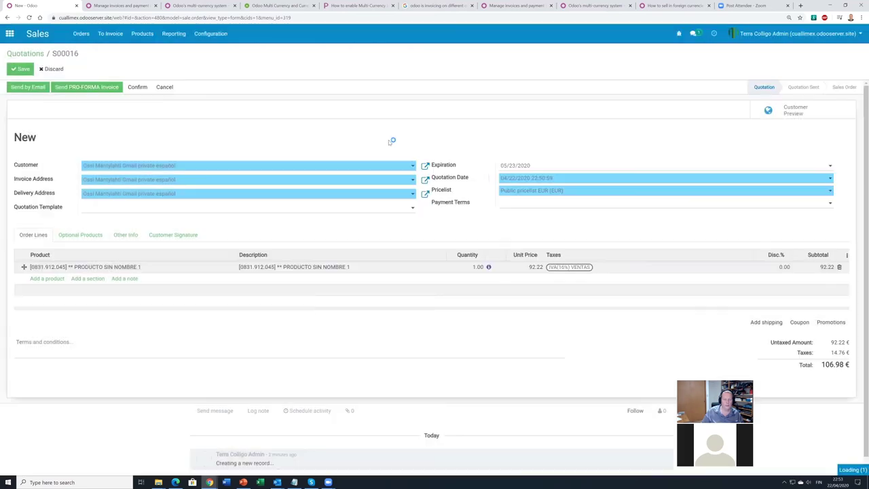
scroll(298, 339, "down", 2)
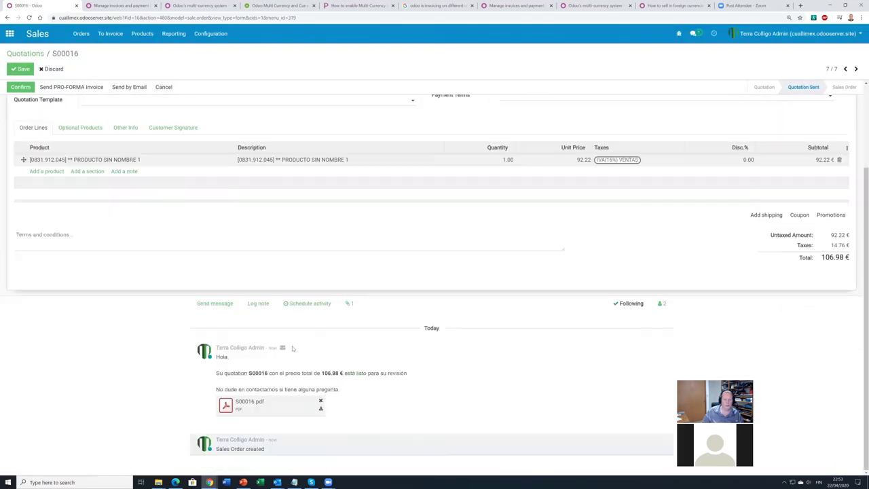
left_click(226, 406)
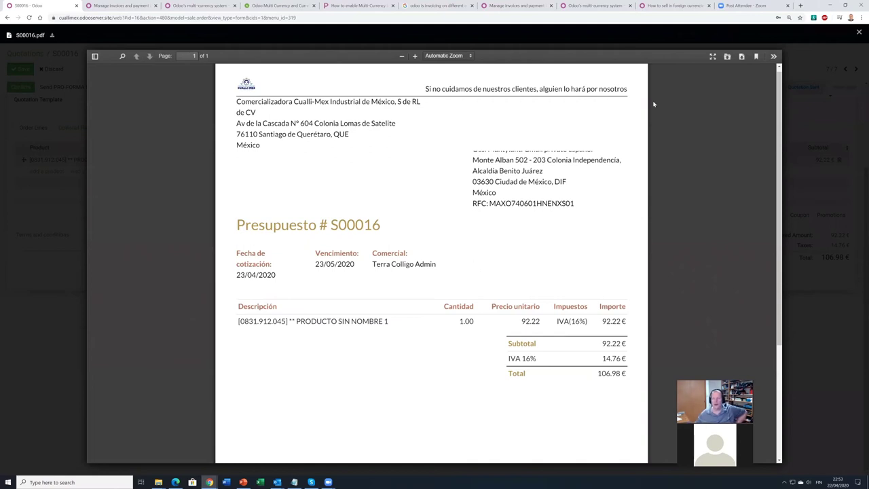
left_click(858, 33)
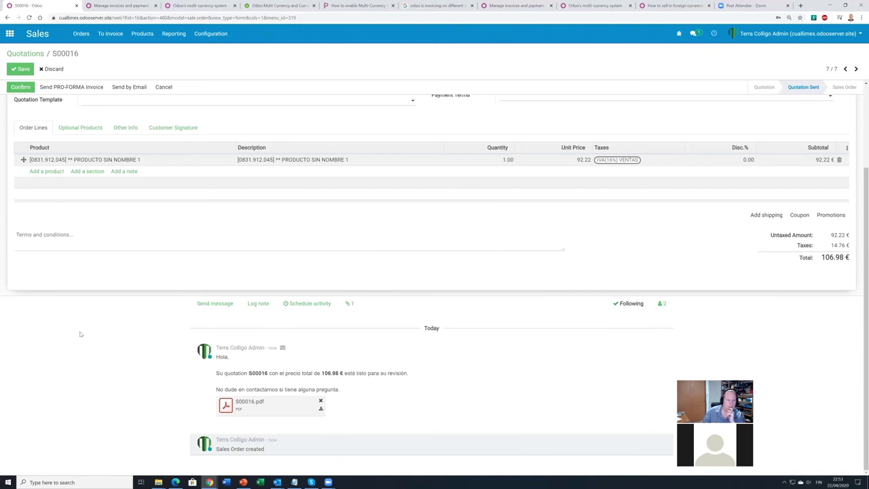
scroll(80, 334, "up", 2)
left_click(54, 69)
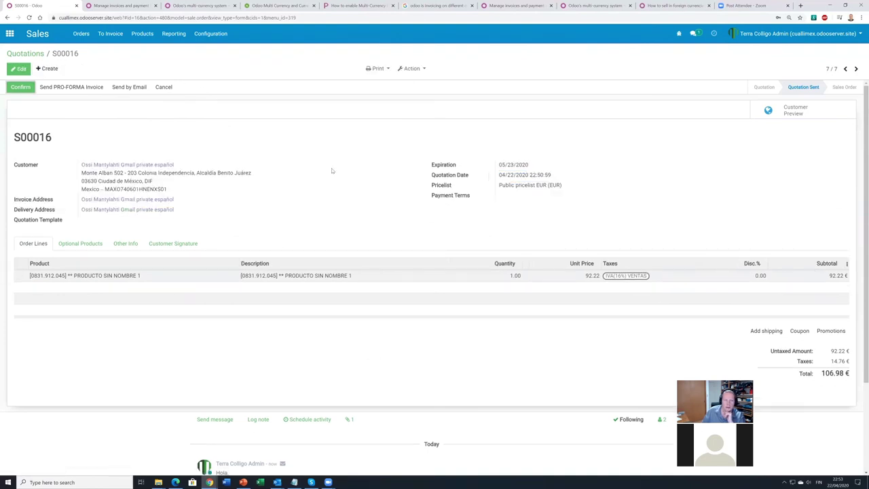
- Draft a quotation without a customer, using Public pricelist MXN and ** PRODUCTO SIN NOMBRE 1, and discard it
left_click(49, 68)
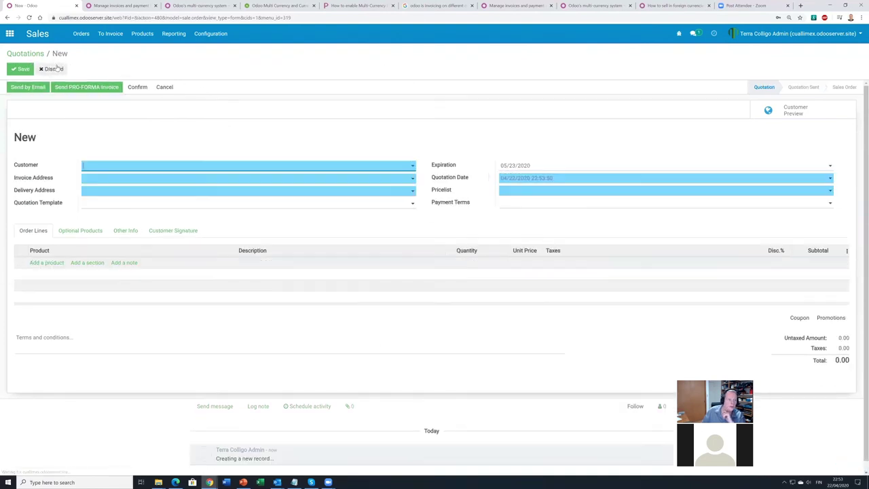
left_click(55, 69)
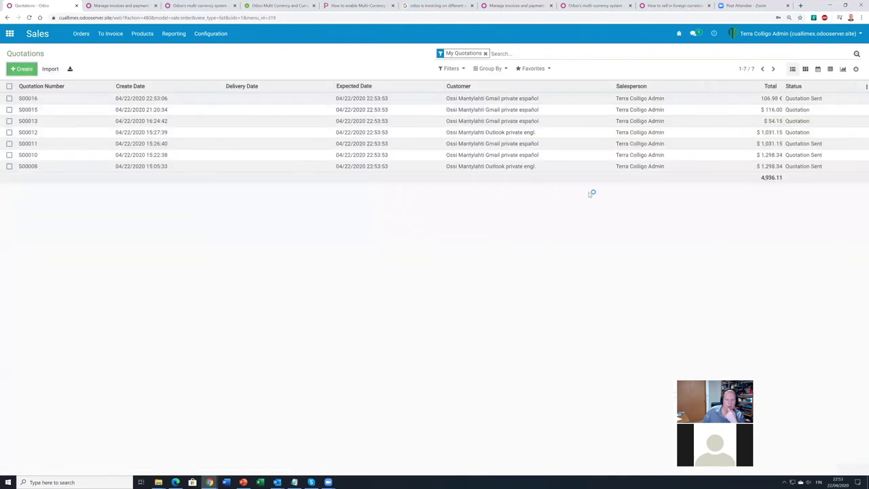
key("alt+c")
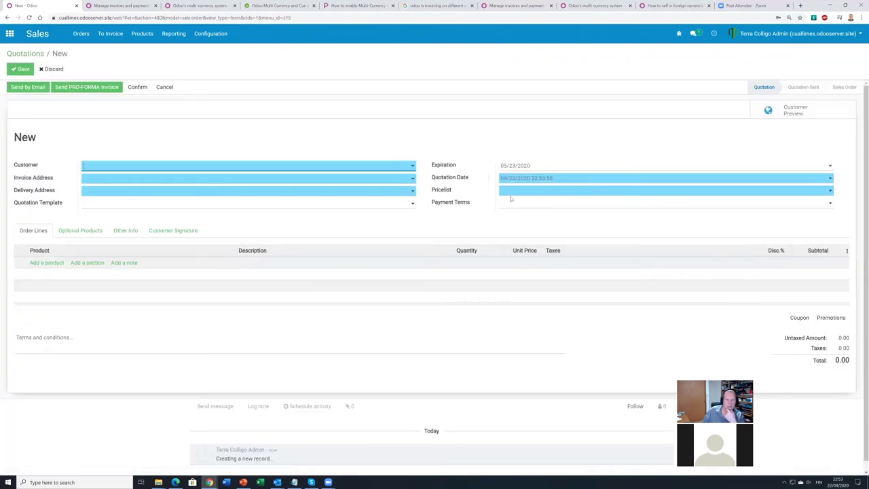
left_click(511, 192)
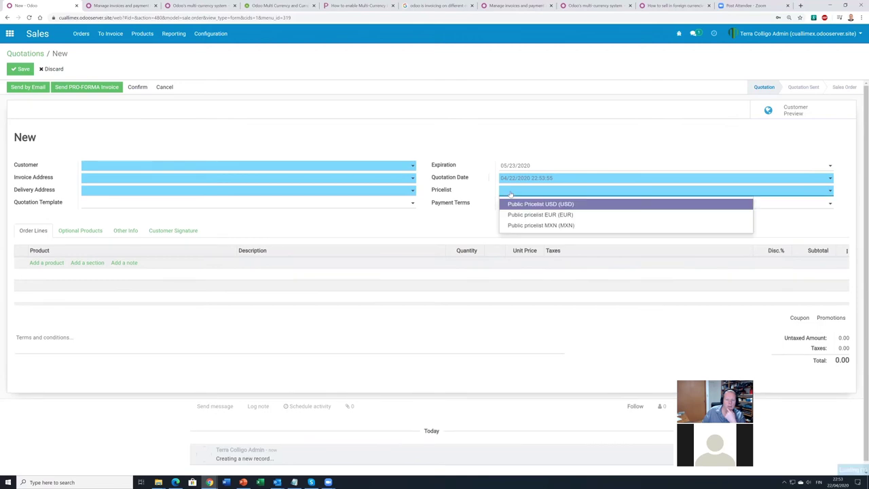
left_click(528, 225)
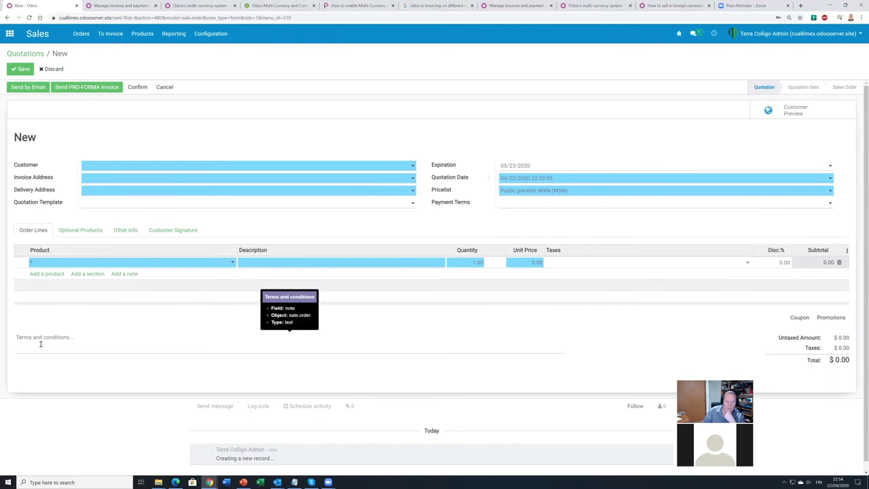
type("**")
left_click(117, 290)
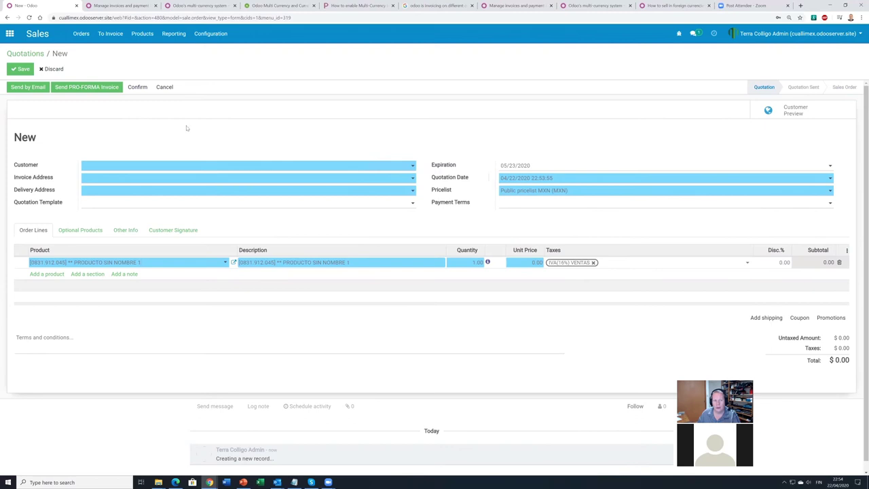
left_click(54, 69)
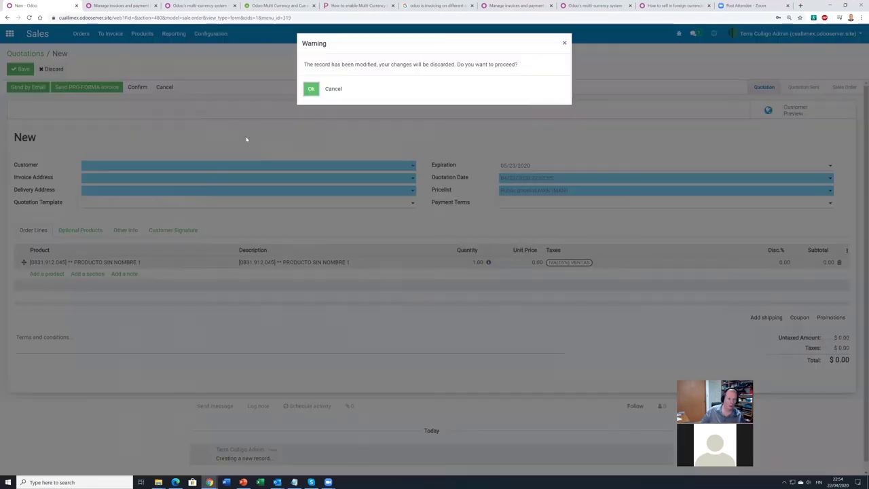
left_click(311, 89)
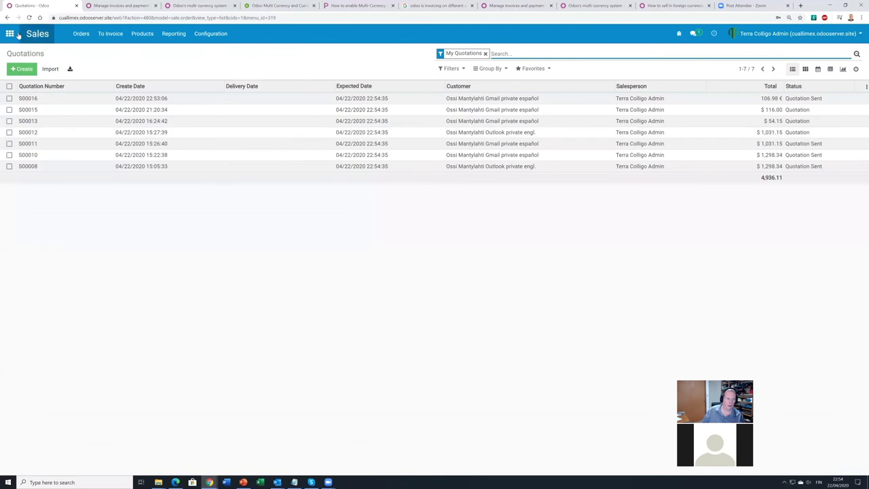
- Search the contacts for the customer's first name and open the customer's Gmail private español record
left_click(10, 33)
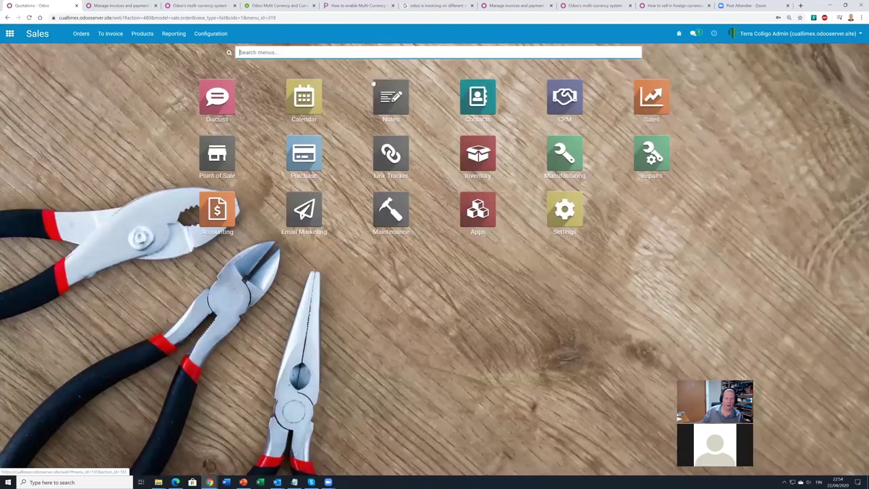
left_click(487, 89)
type("ossi")
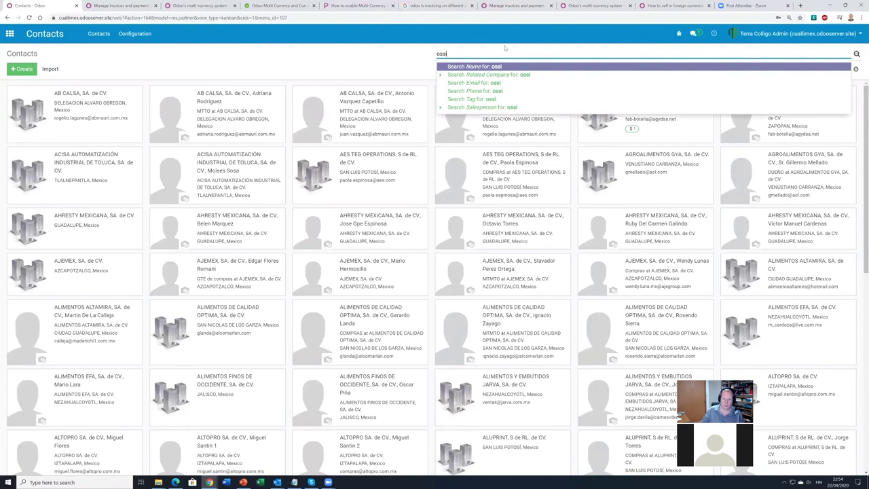
key("Return")
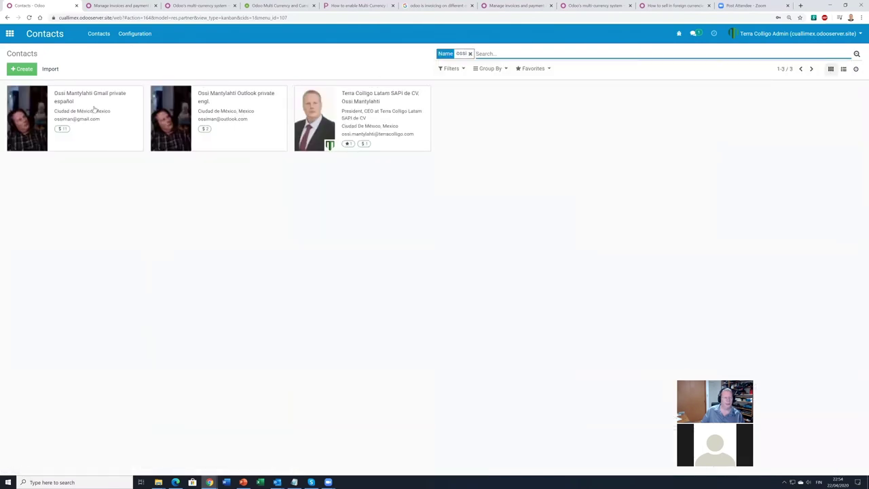
left_click(94, 108)
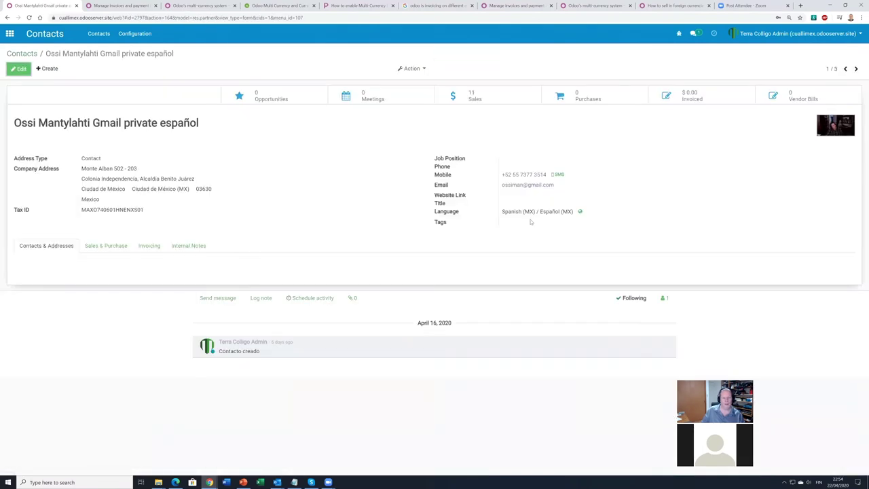
- Set the contact's sales pricelist to Public pricelist MXN and save the contact
left_click(107, 247)
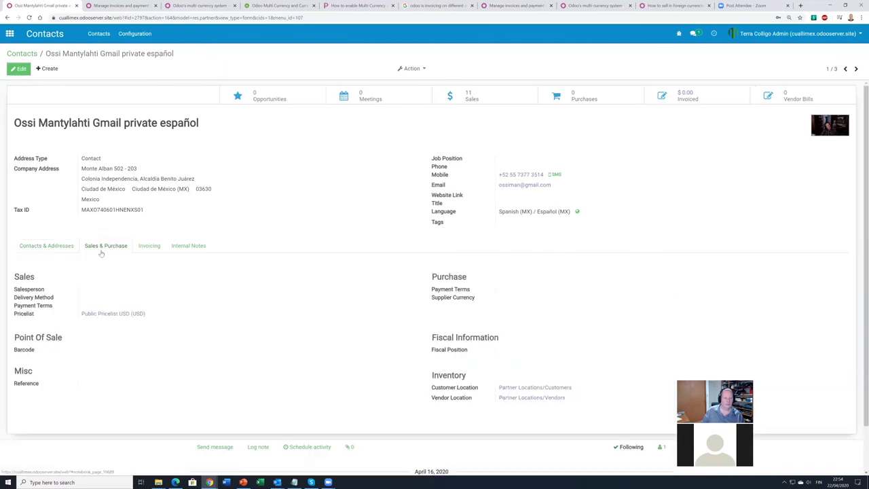
left_click(18, 69)
left_click(99, 364)
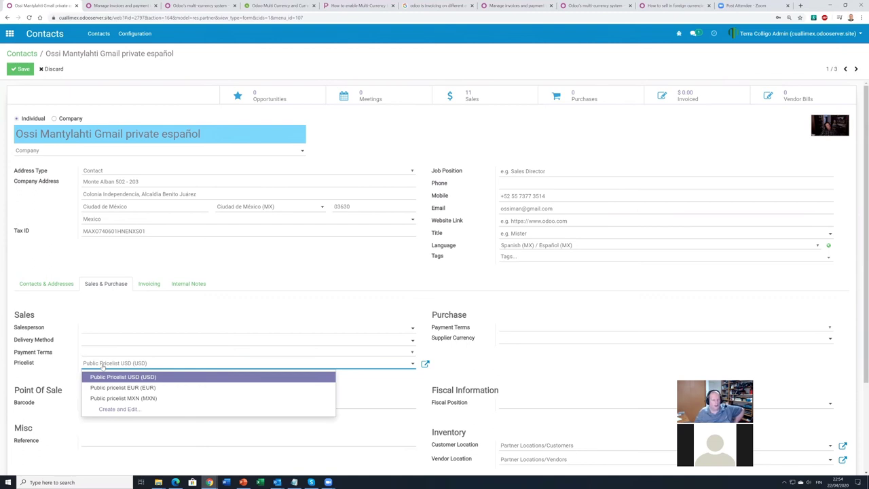
left_click(125, 398)
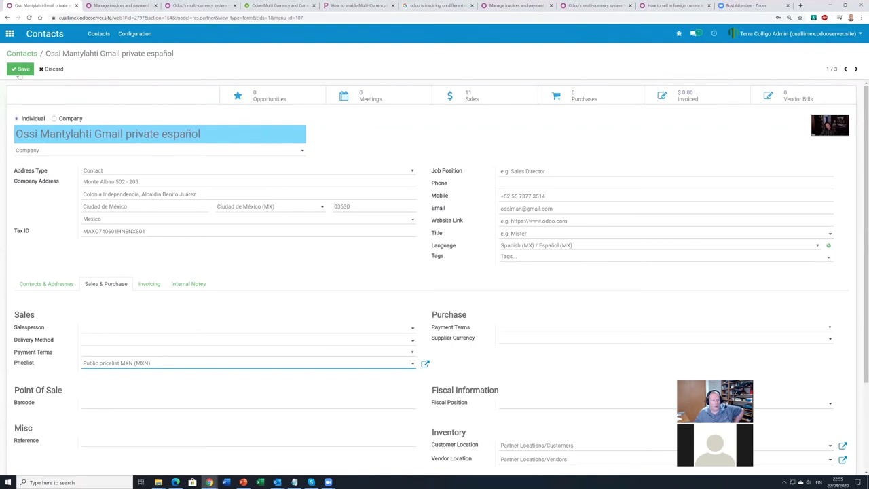
left_click(20, 69)
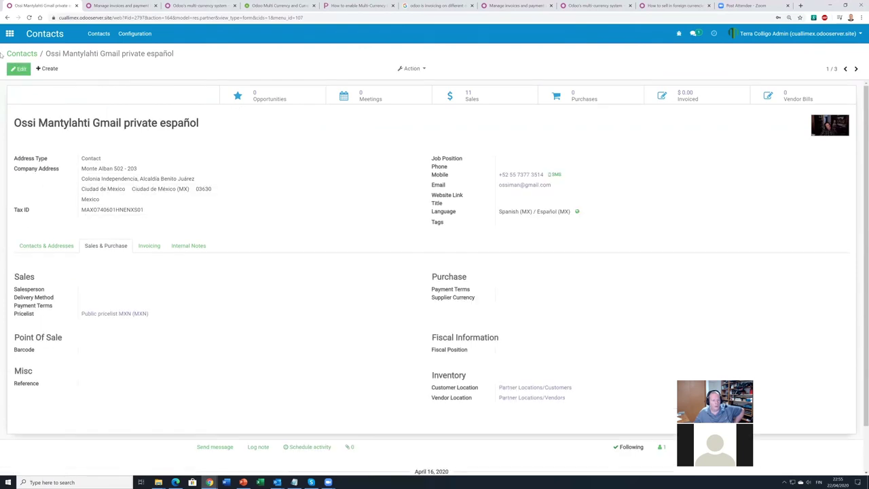
- Create a new quotation in Sales for the Gmail private español customer
left_click(10, 33)
left_click(569, 108)
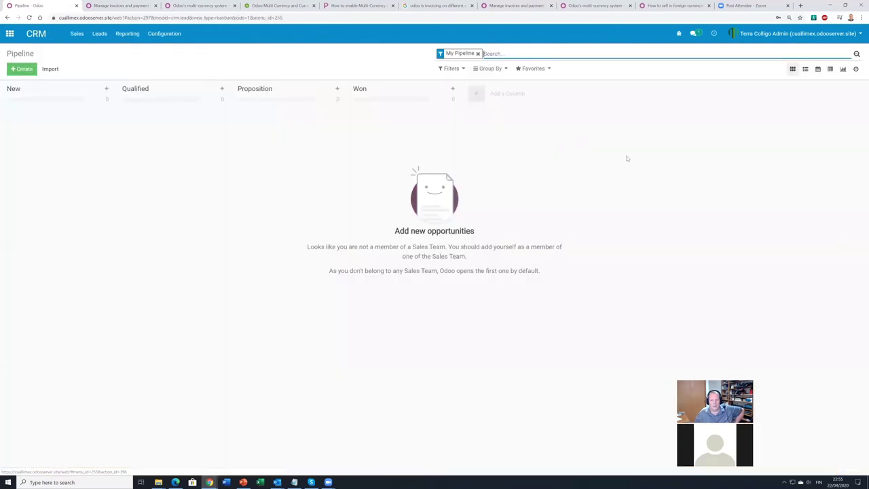
left_click(10, 34)
left_click(651, 98)
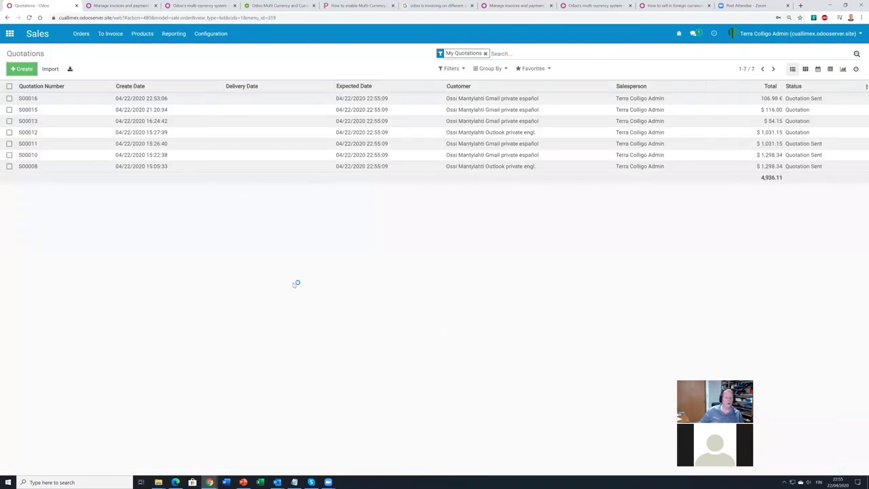
type("ssl")
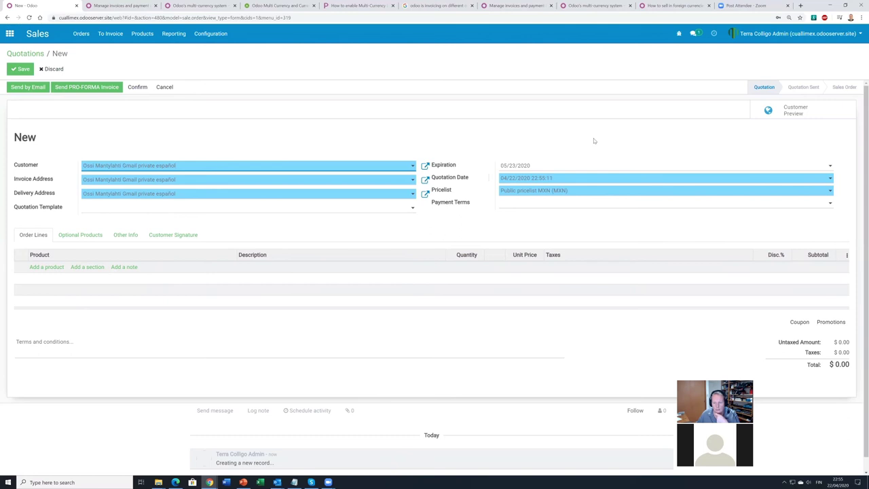
- Add ** PRODUCTO SIN NOMBRE 1 to the quotation under the MXN pricelist and delete that order line
left_click(57, 267)
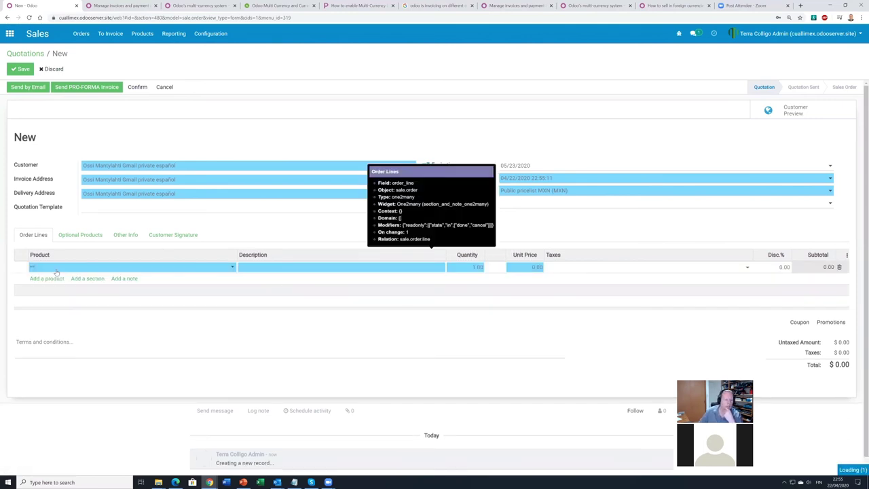
type("**")
left_click(80, 290)
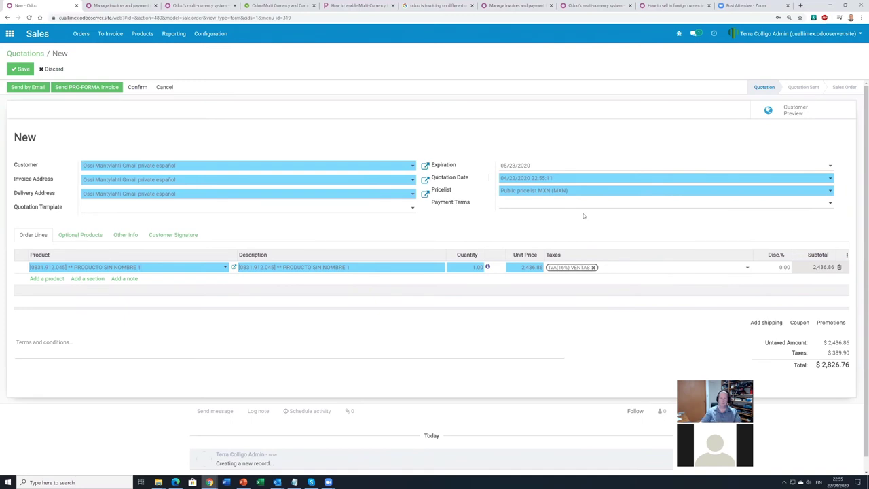
left_click(840, 267)
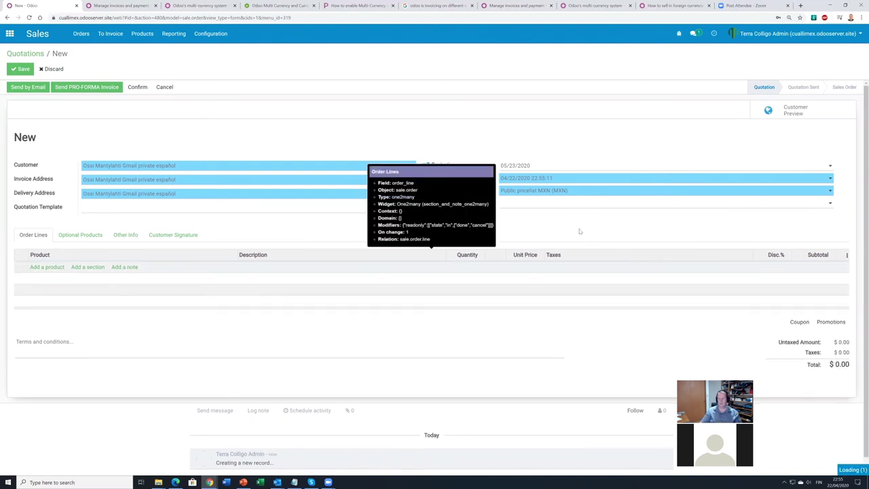
- Set the quotation's pricelist to Public pricelist EUR and add ** PRODUCTO SIN NOMBRE 1 as an order line
left_click(540, 191)
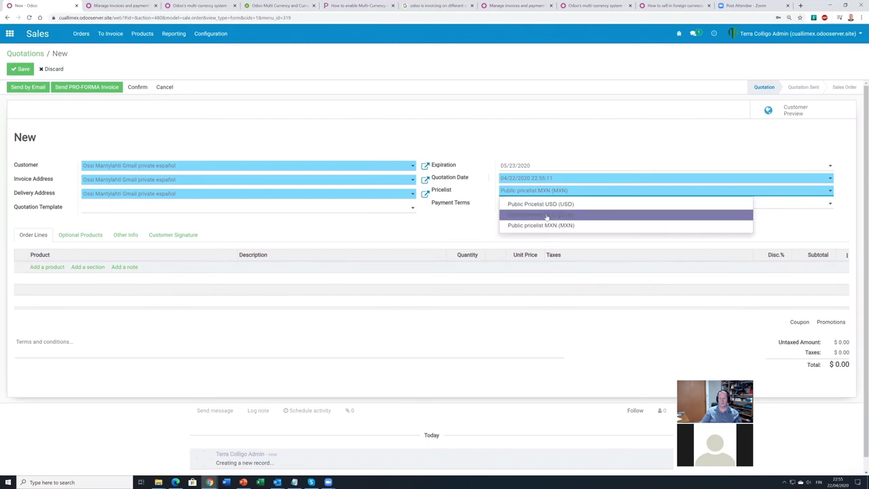
left_click(547, 214)
left_click(52, 267)
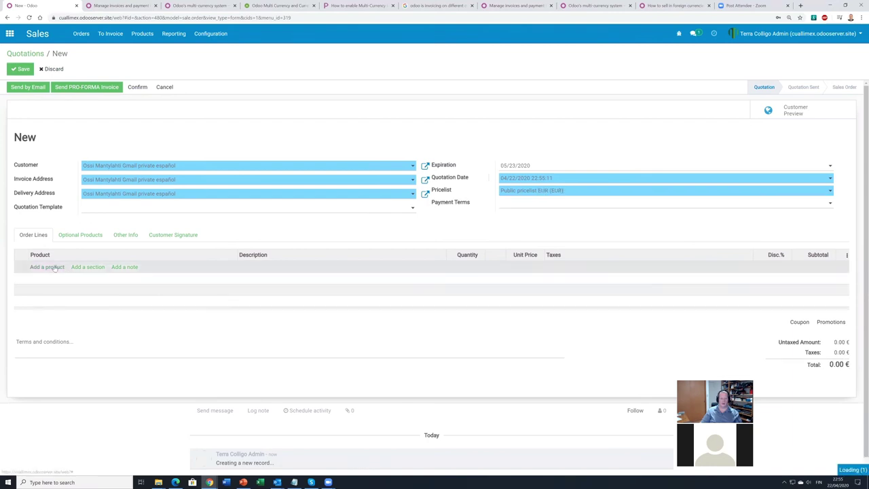
type("--")
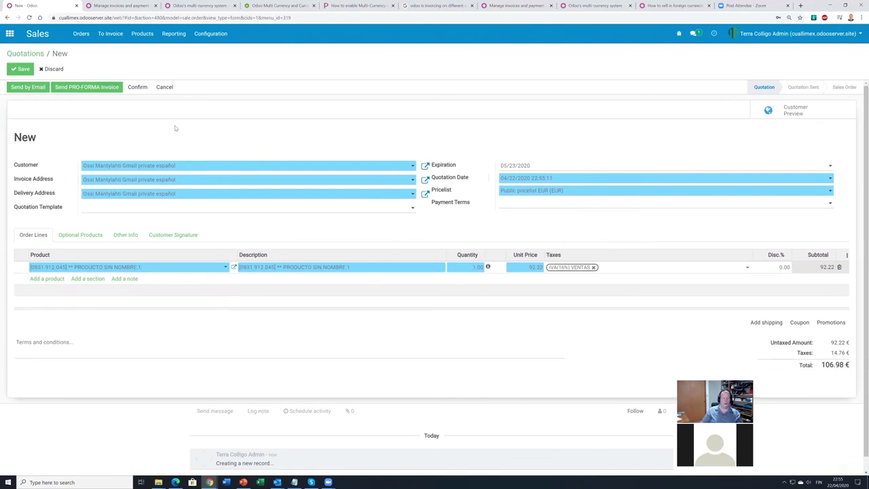
- Cancel the newly drafted euro quotation
left_click(171, 84)
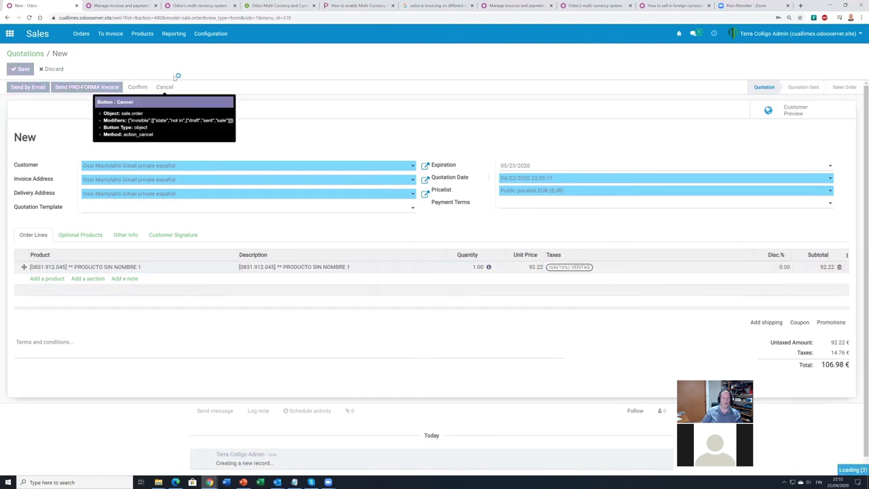
left_click(53, 69)
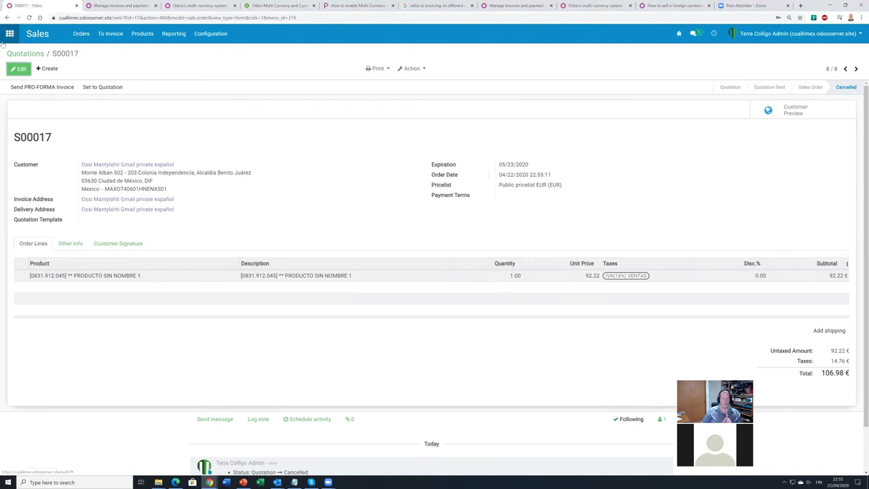
- Open the product list in the Inventory app's master data
left_click(8, 36)
left_click(477, 153)
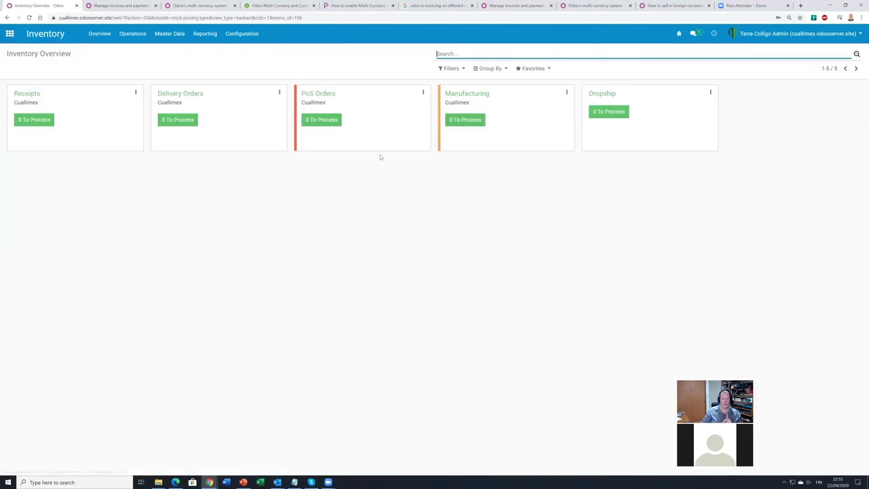
left_click(171, 33)
left_click(169, 51)
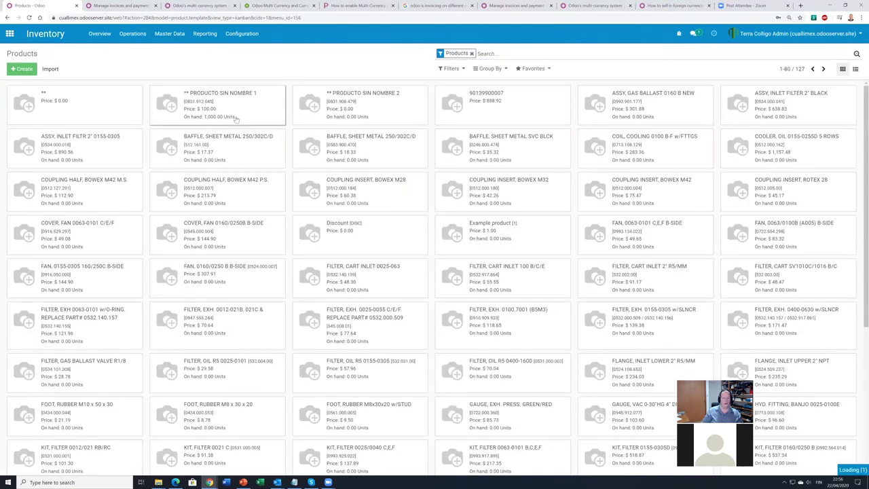
- Open the product ** PRODUCTO SIN NOMBRE 1 to check its sales price
left_click(227, 114)
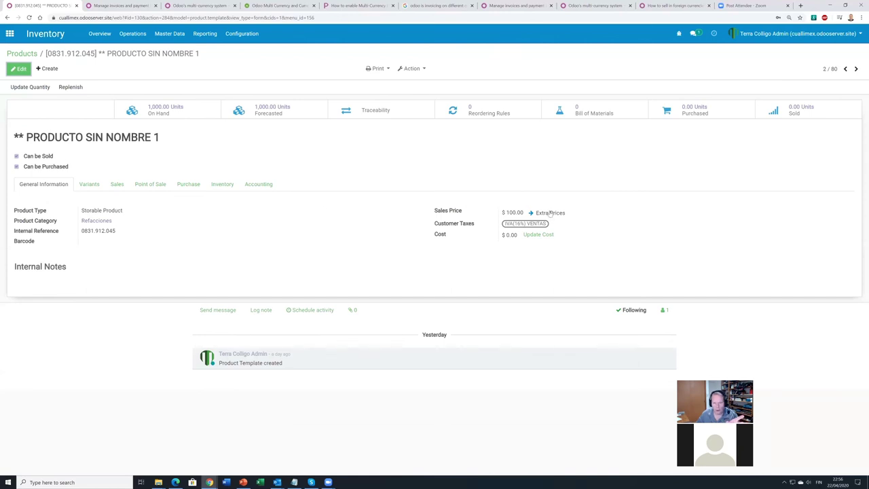
- Examine the automatic conversion from public price in the "How to sell in foreign currencies" documentation page
left_click(597, 6)
left_click(668, 6)
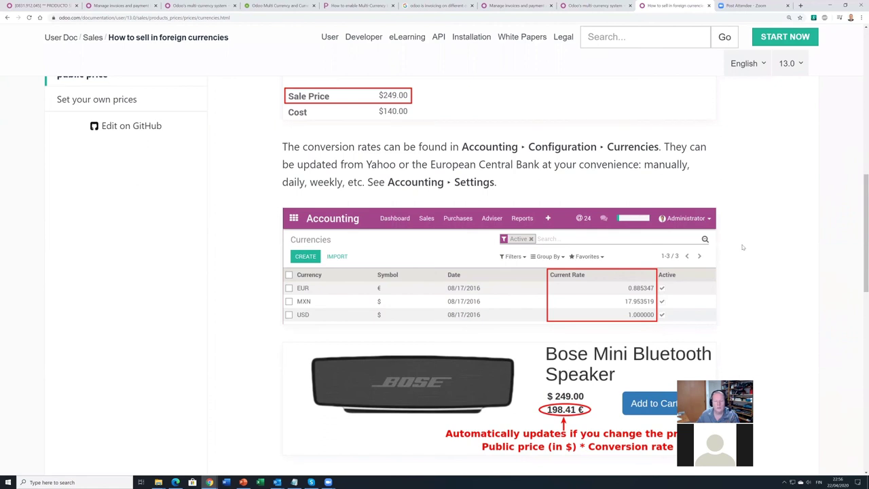
scroll(739, 244, "down", 3)
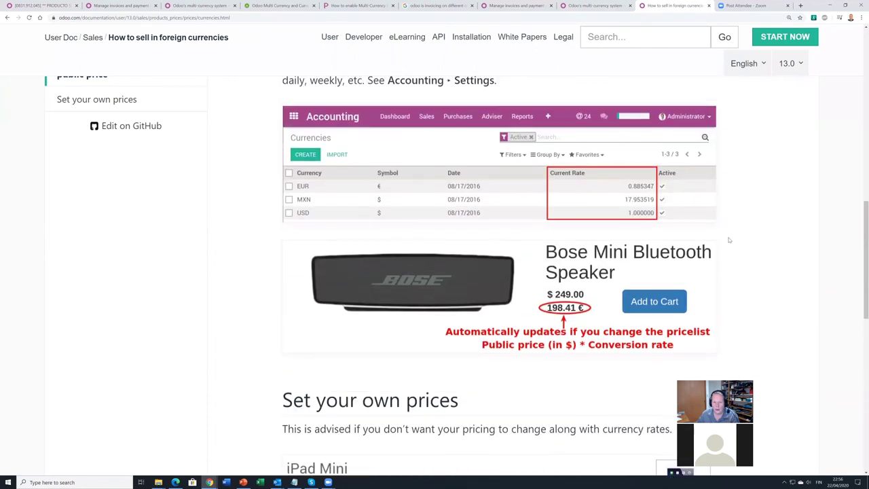
scroll(729, 239, "up", 5)
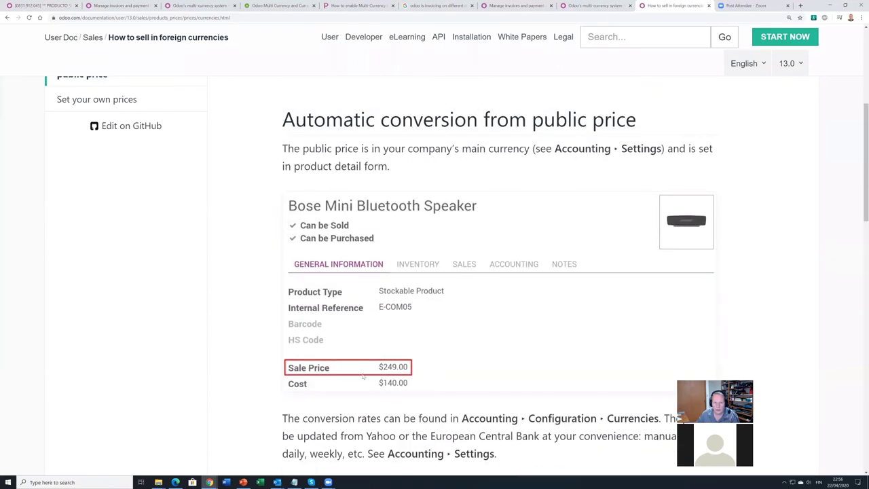
scroll(342, 367, "up", 4)
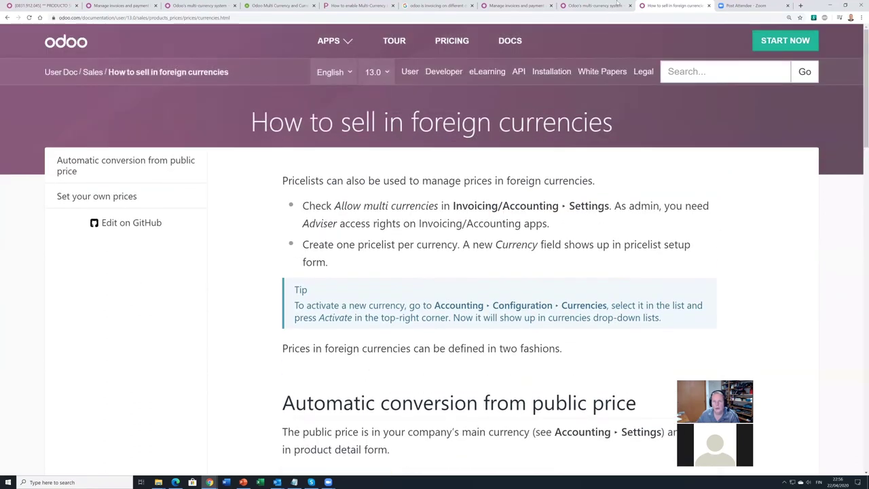
- Skim the "Manage invoices and payment in multiple currencies" documentation from vendor bills down to the exchange rate journal
left_click(590, 5)
left_click(502, 5)
scroll(450, 388, "down", 20)
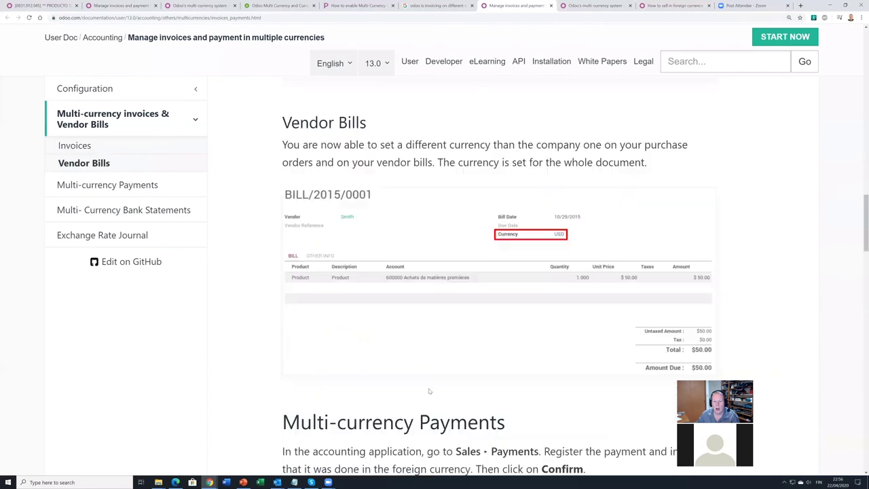
scroll(428, 347, "up", 2)
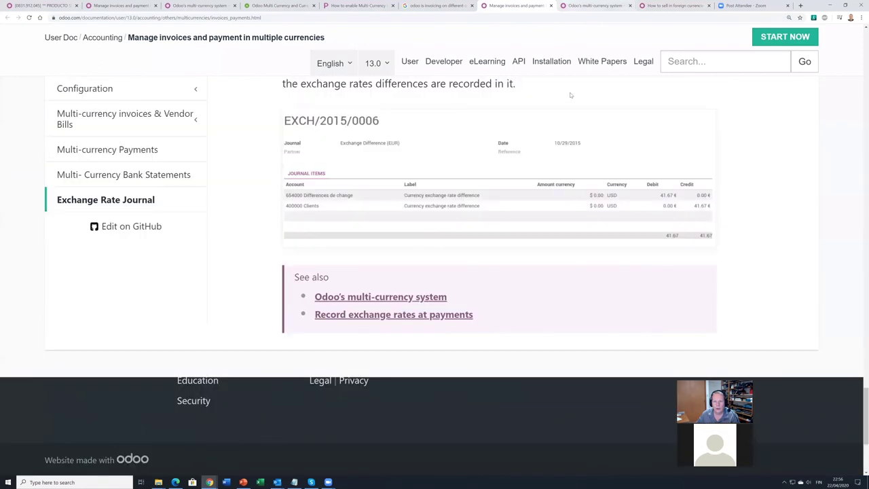
- Look through the "Odoo's multi-currency system" documentation, covering invoices, vendor bills, bank statements and the exchange rate journal
key("ctrl+Tab")
scroll(528, 274, "down", 5)
scroll(528, 274, "down", 10)
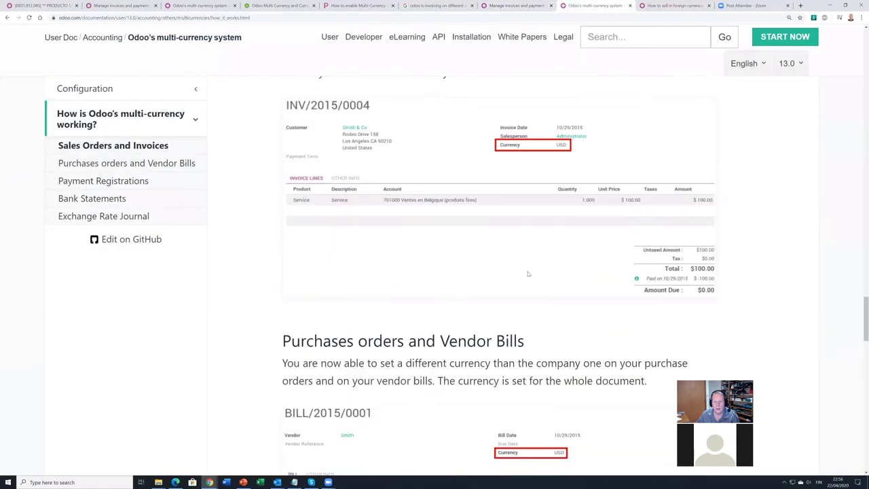
scroll(525, 272, "down", 12)
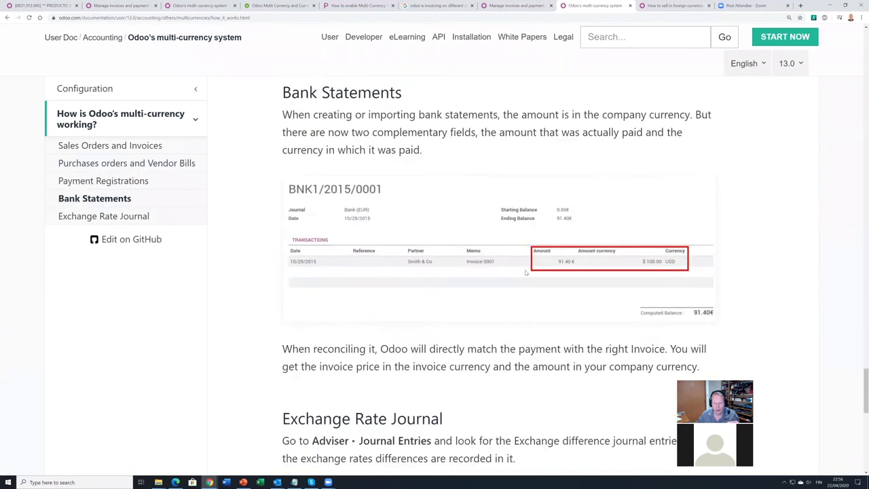
scroll(524, 272, "up", 2)
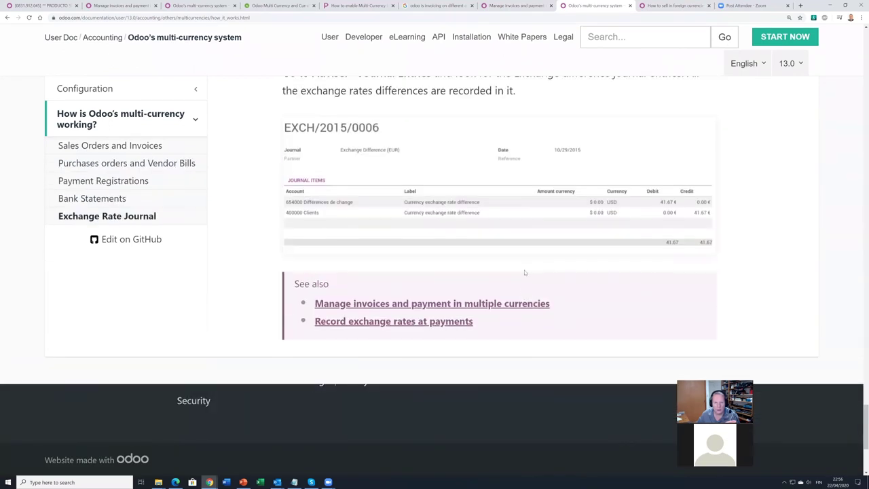
scroll(514, 271, "up", 2)
- Return to the "How to sell in foreign currencies" page and review where currency conversion rates are found and updated
left_click(668, 5)
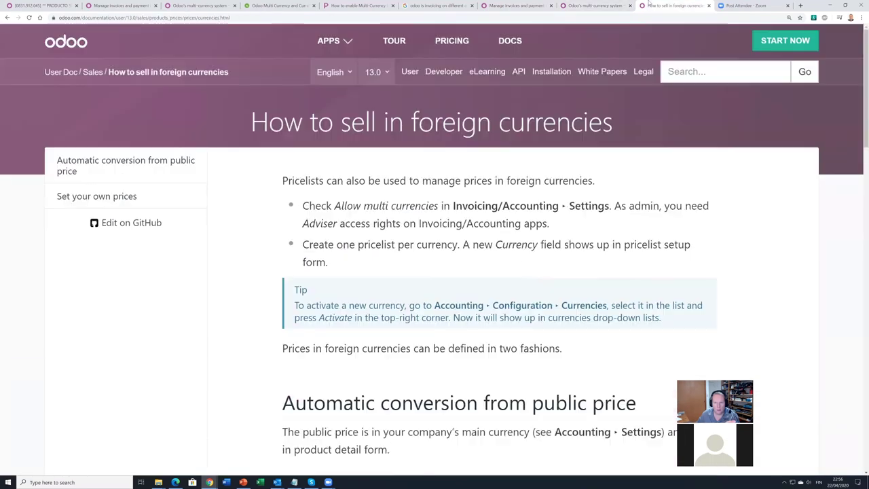
scroll(498, 271, "down", 8)
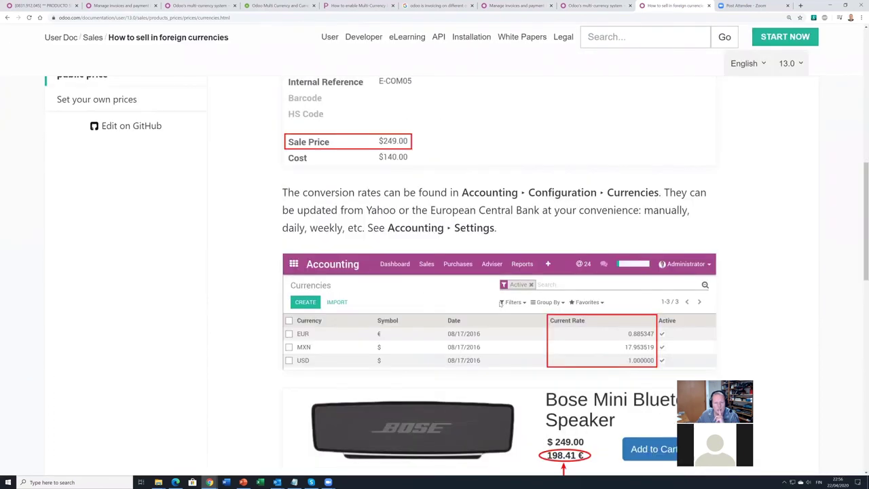
scroll(500, 304, "up", 2)
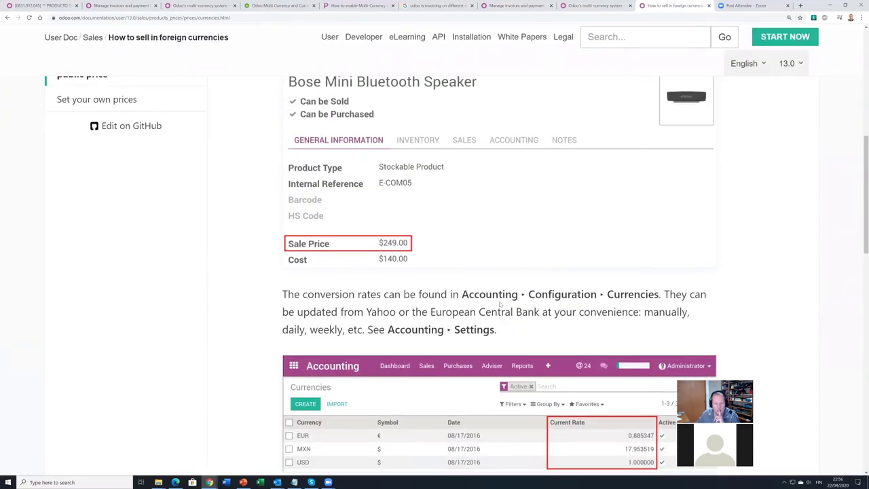
scroll(500, 304, "down", 3)
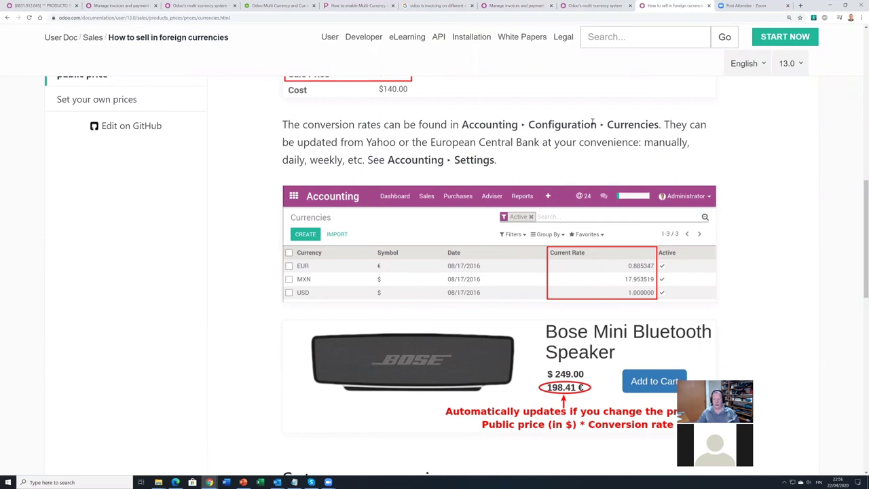
- Back in the product form for ** PRODUCTO SIN NOMBRE 1, examine the vendor purchase price's currency choices and discard the vendor dialog
left_click(42, 6)
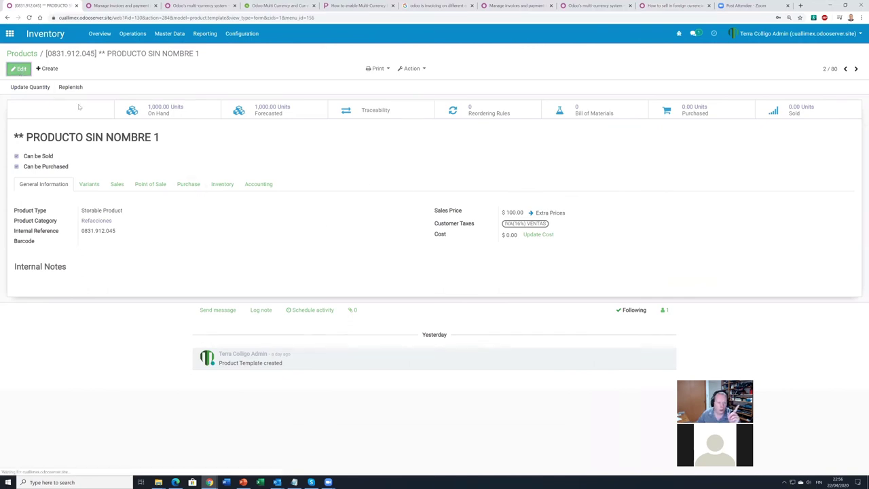
left_click(192, 192)
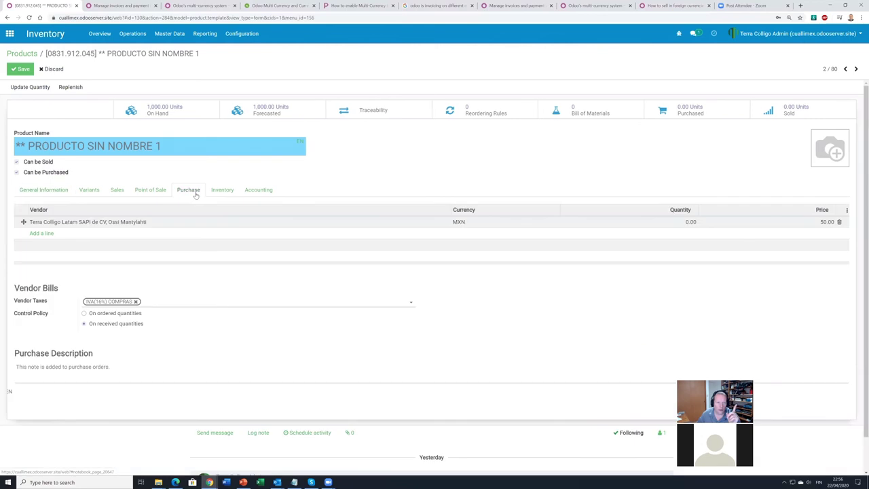
left_click(482, 226)
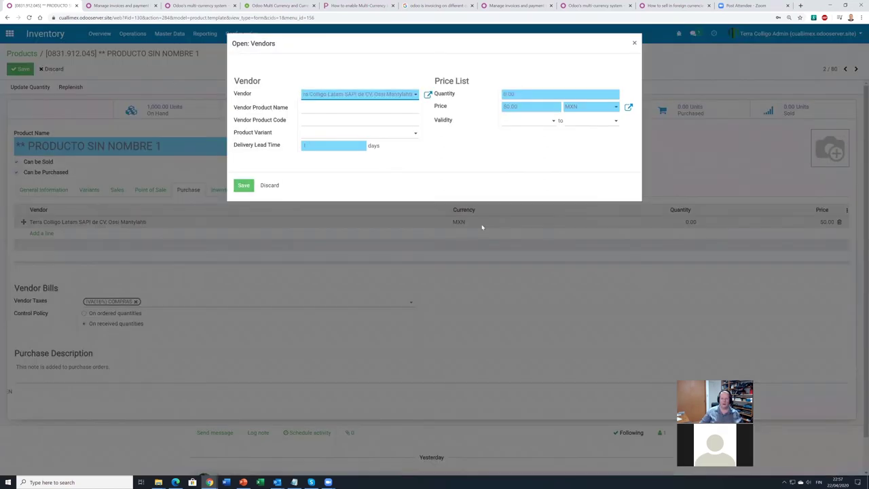
left_click(591, 112)
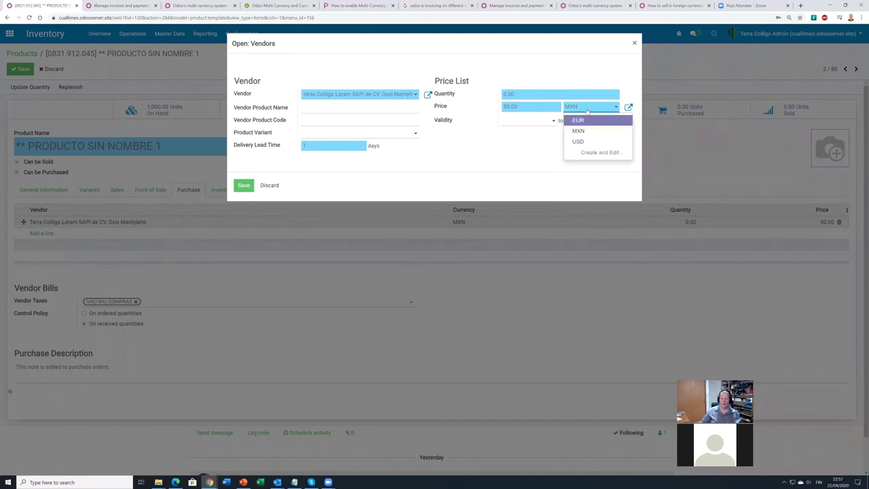
left_click(587, 111)
left_click(271, 184)
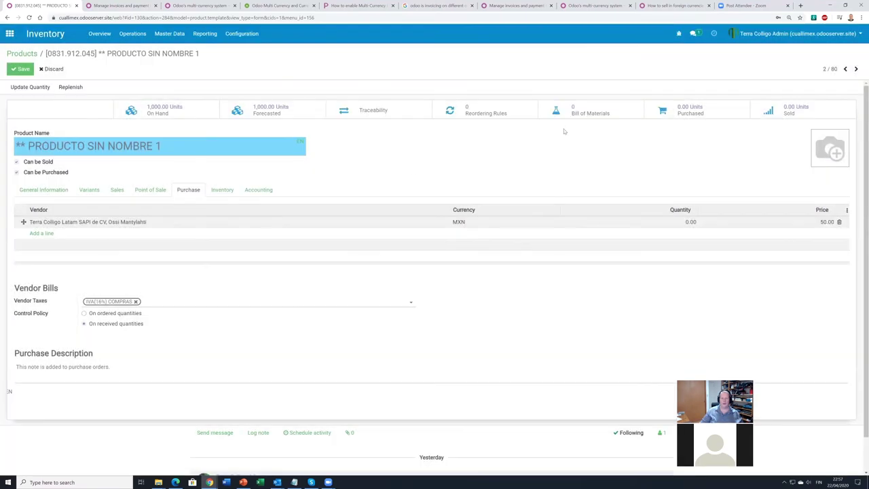